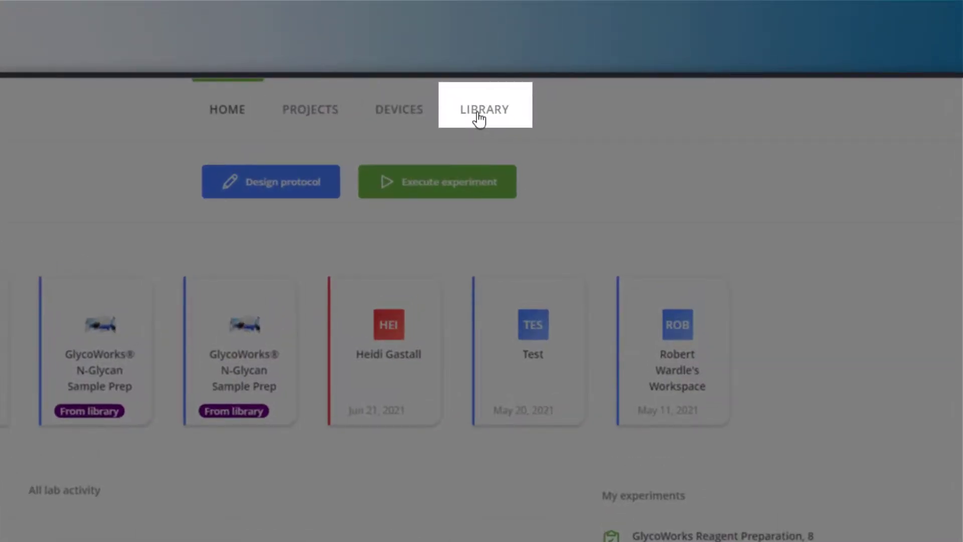
Step: Find the GlycoWorks N-Glycan Sample Prep library entry and read its overview down to kits and labware
click(480, 115)
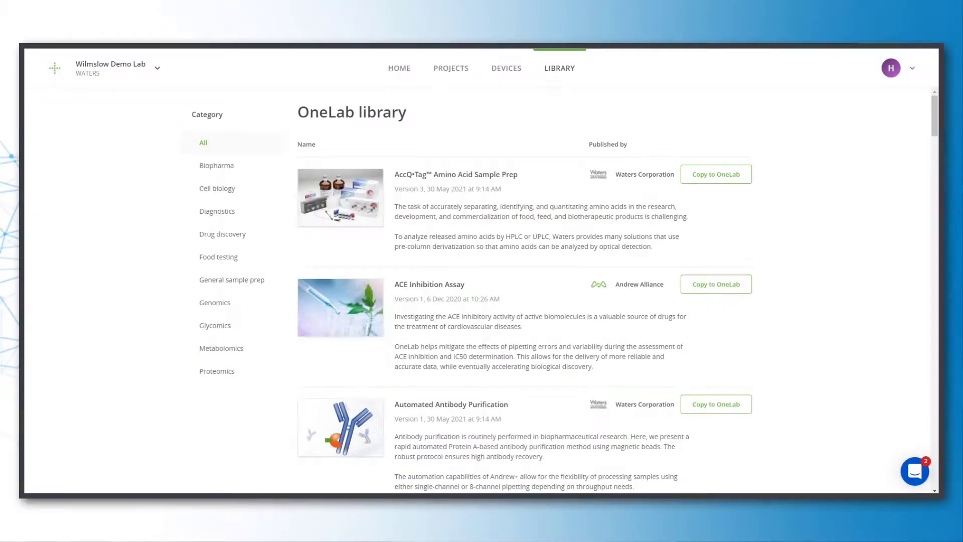
scroll(936, 119, down, 15)
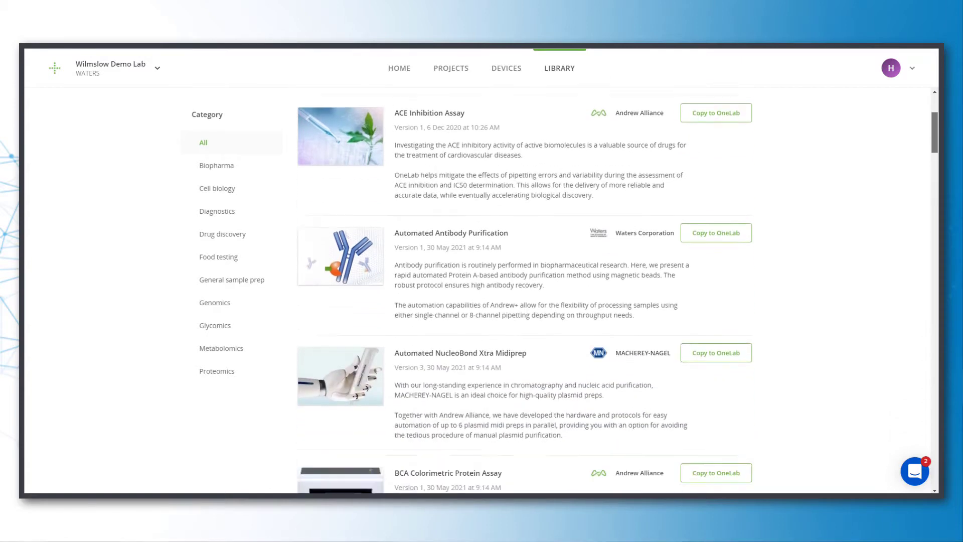
scroll(617, 286, down, 12)
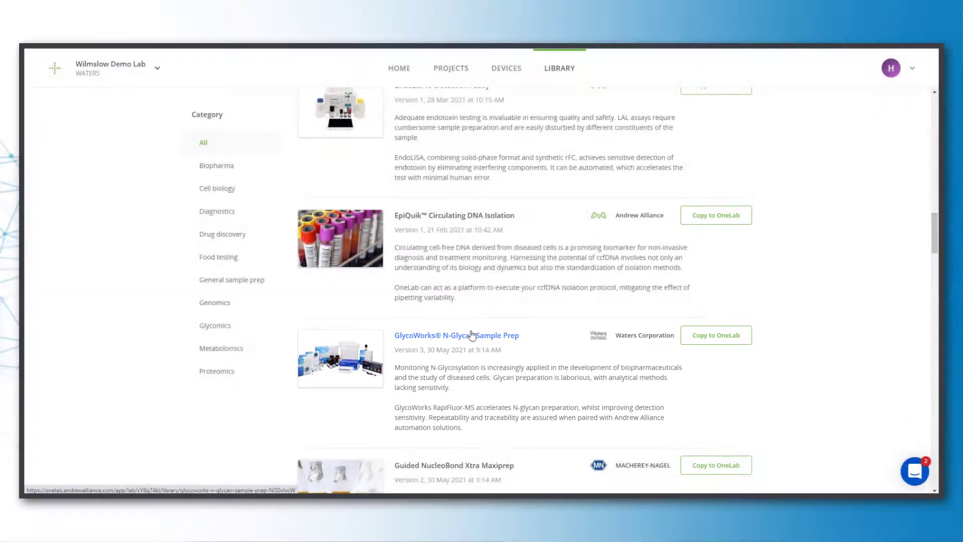
click(471, 335)
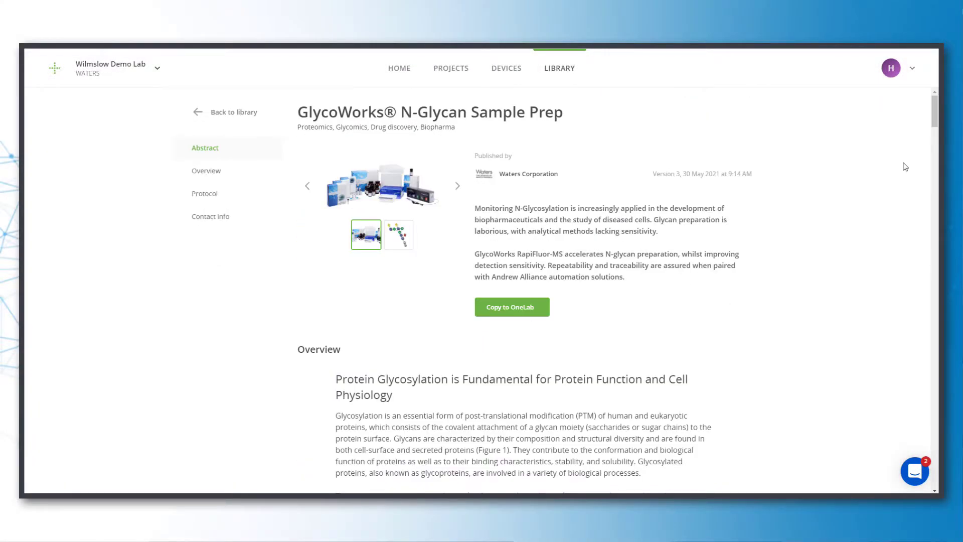
drag(933, 116, 934, 357)
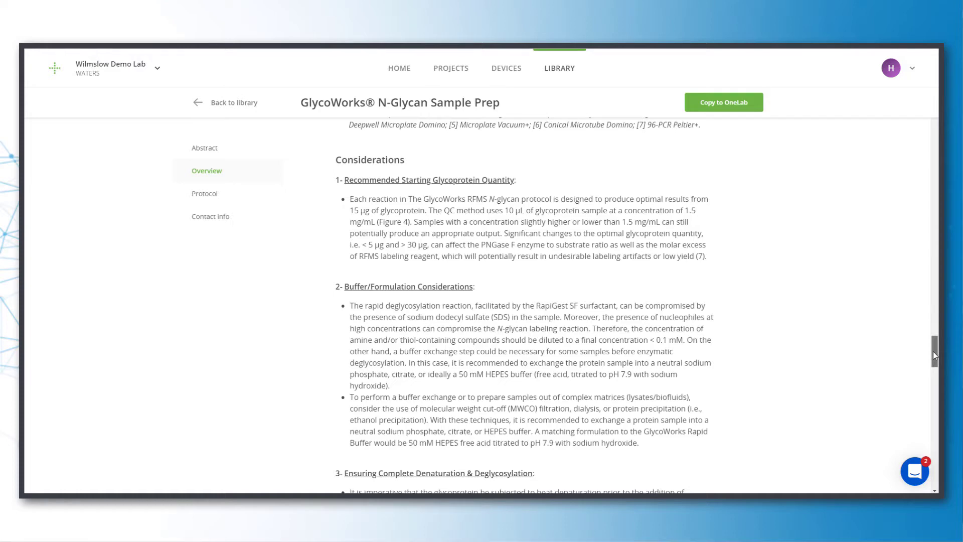
drag(934, 358, 936, 393)
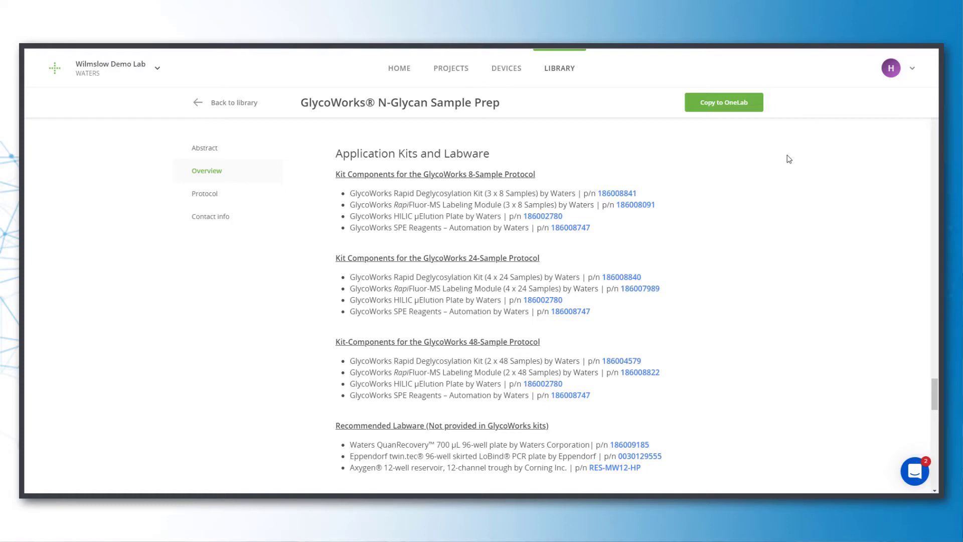
Step: Copy GlycoWorks N-Glycan Sample Prep into OneLab, then open project #9's Protocols list from HOME
click(732, 107)
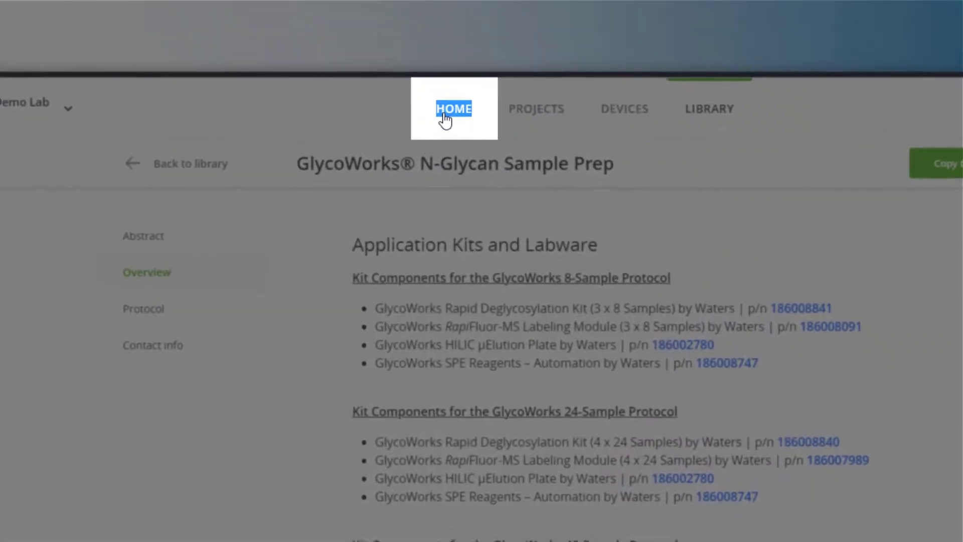
click(393, 75)
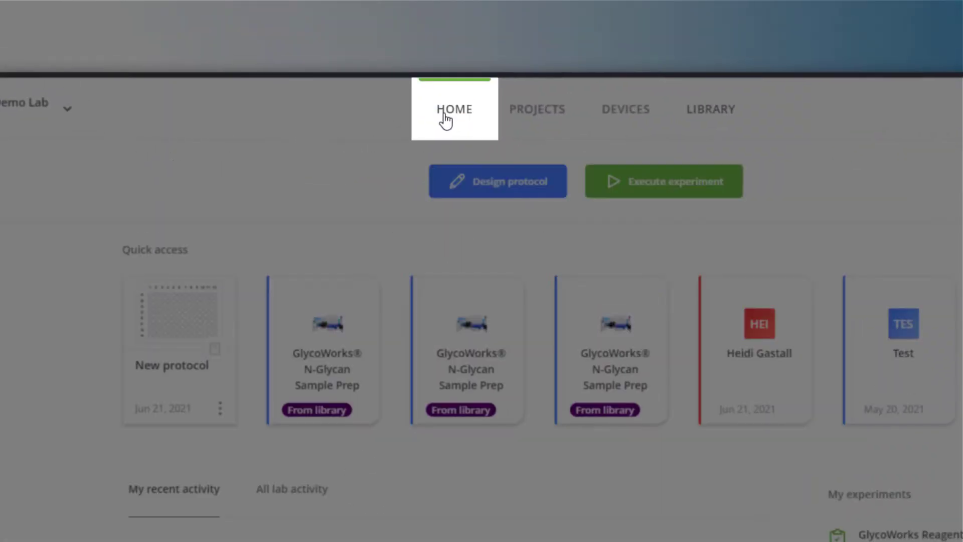
click(329, 389)
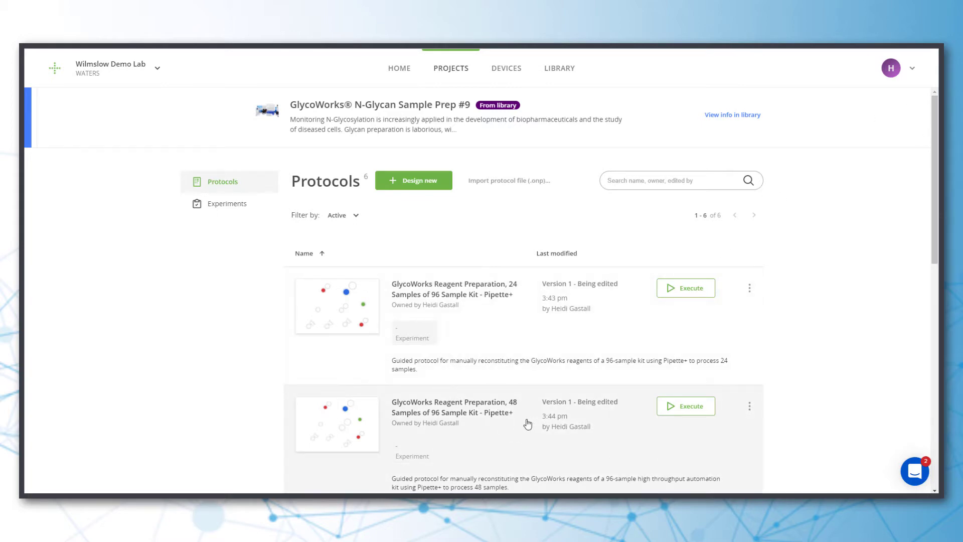
click(934, 491)
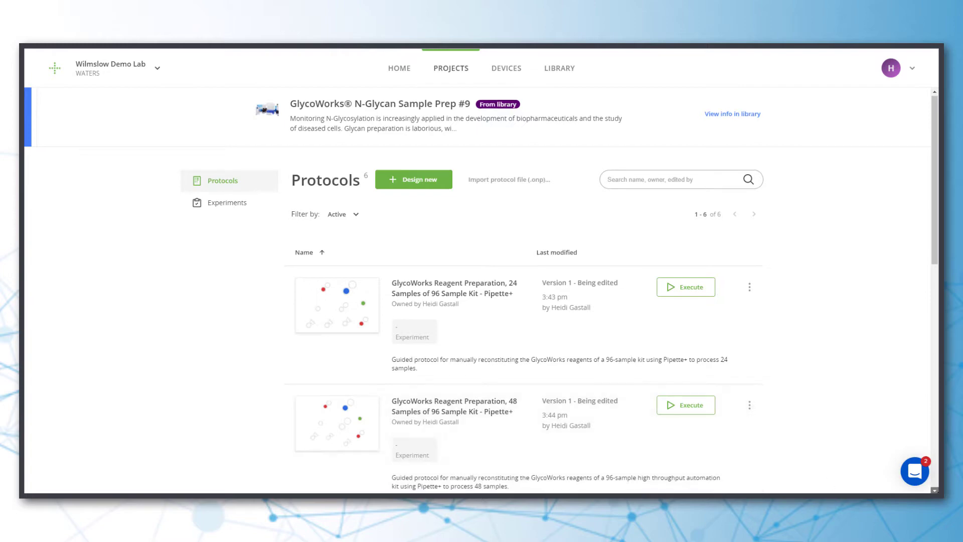
scroll(488, 320, down, 5)
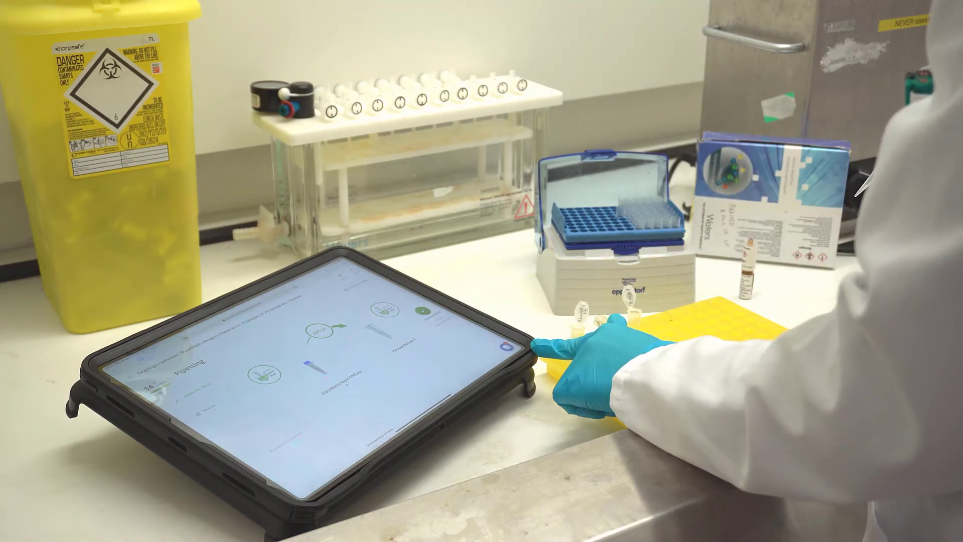
Step: Execute the GlycoWorks Sample Preparation, 8 Samples - Andrew+ protocol
scroll(567, 318, down, 3)
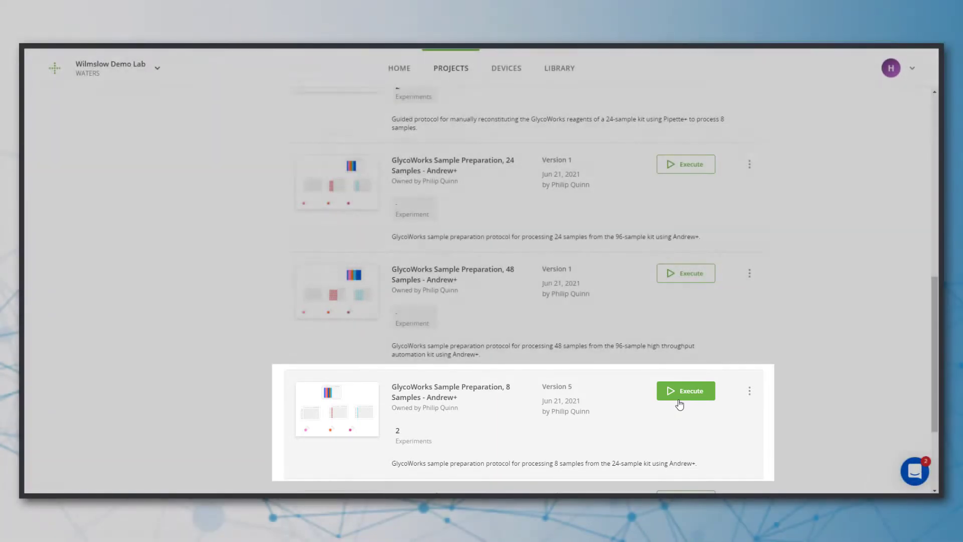
click(680, 396)
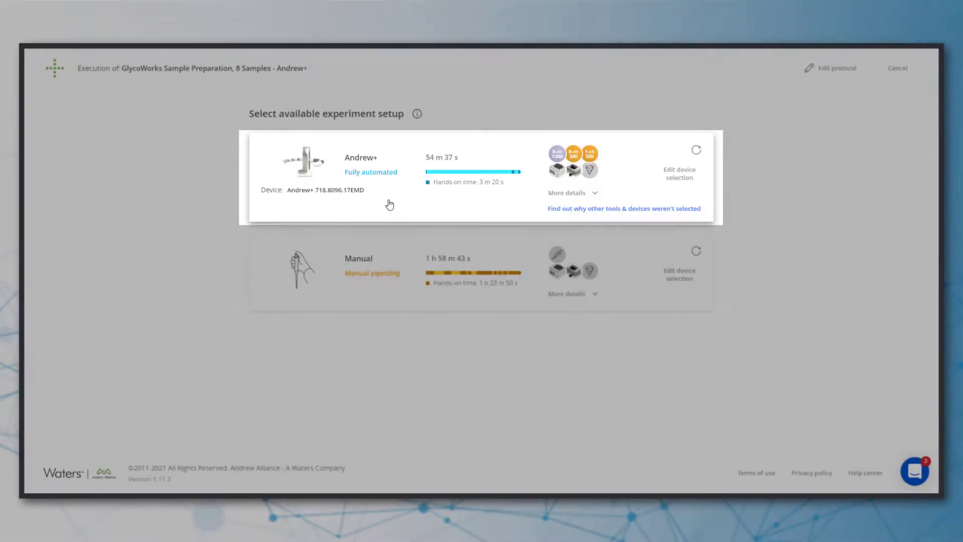
Step: Pick the Andrew+ fully automated setup and review its devices, pipettes, tips and starting solutions
click(390, 204)
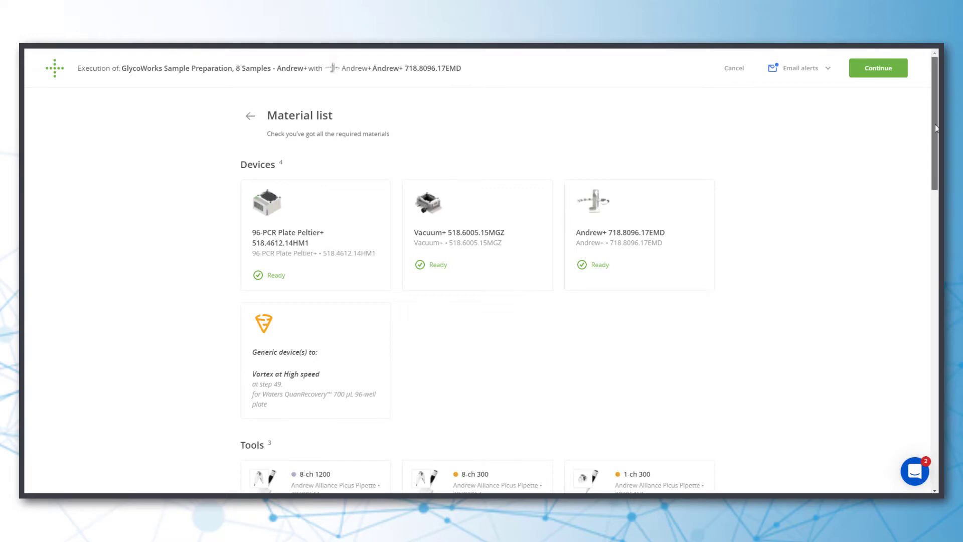
mouse_move(935, 125)
mouse_down()
mouse_move(935, 421)
mouse_move(934, 114)
mouse_up()
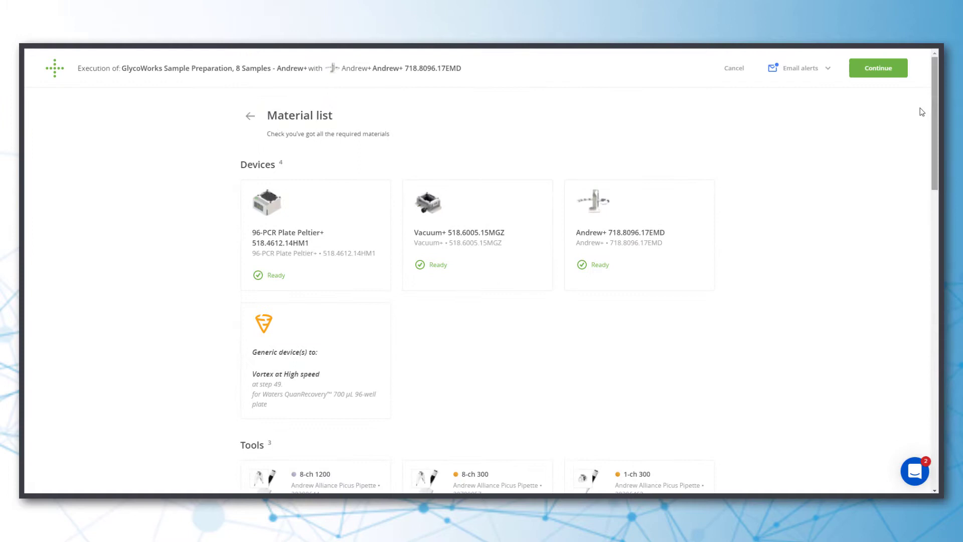
Step: In bench preparation, inspect deck blocks 1–3 and mark block 8's labware volume as checked
click(898, 75)
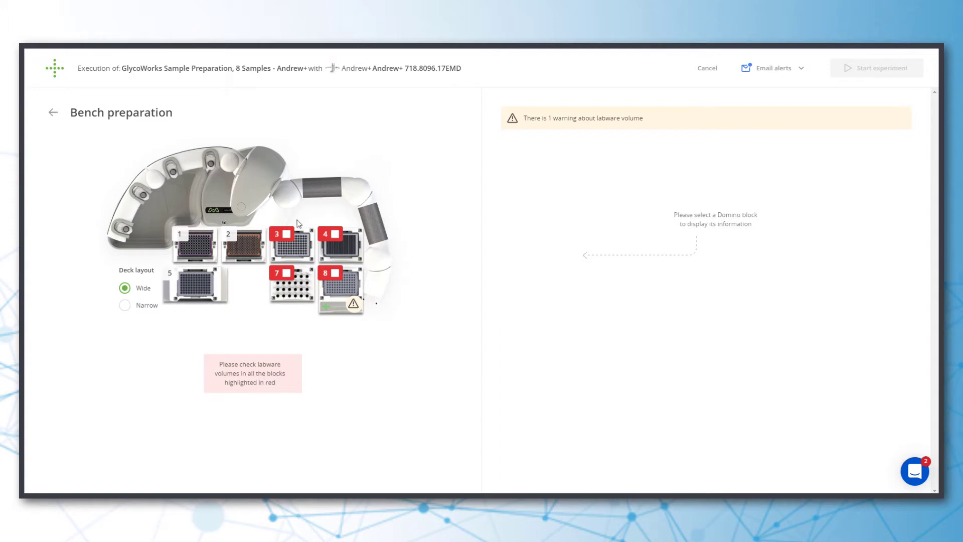
click(186, 251)
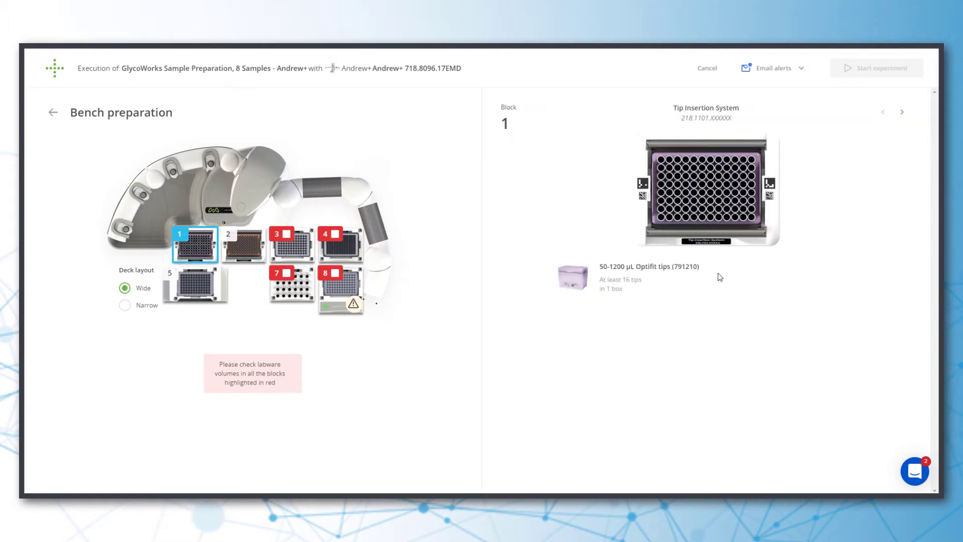
click(901, 112)
click(900, 118)
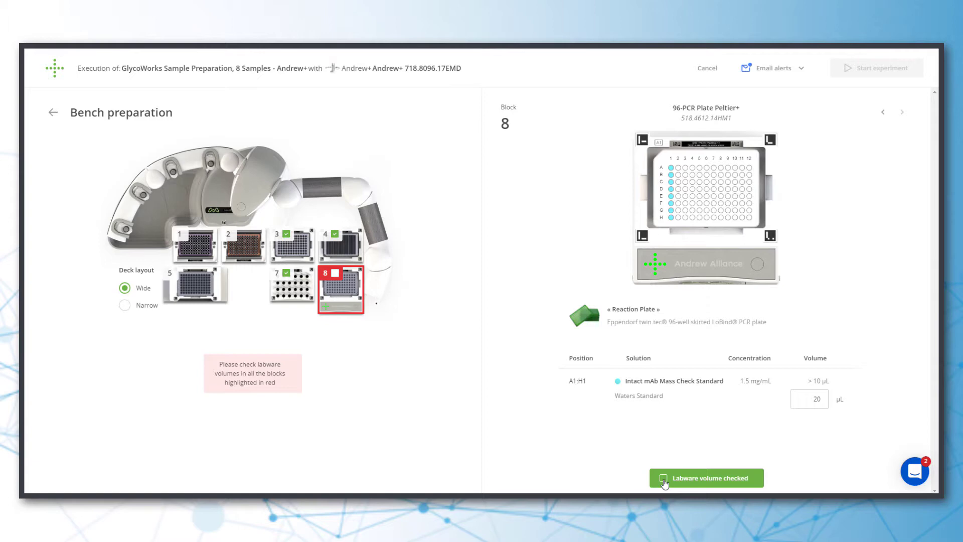
click(664, 481)
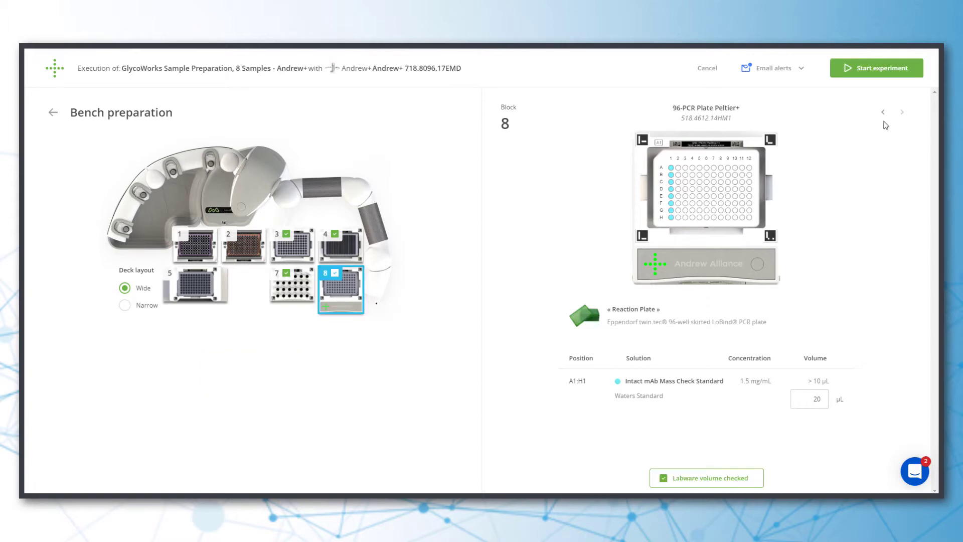
Step: Start the GlycoWorks Sample Preparation experiment and let its checks finish
click(897, 75)
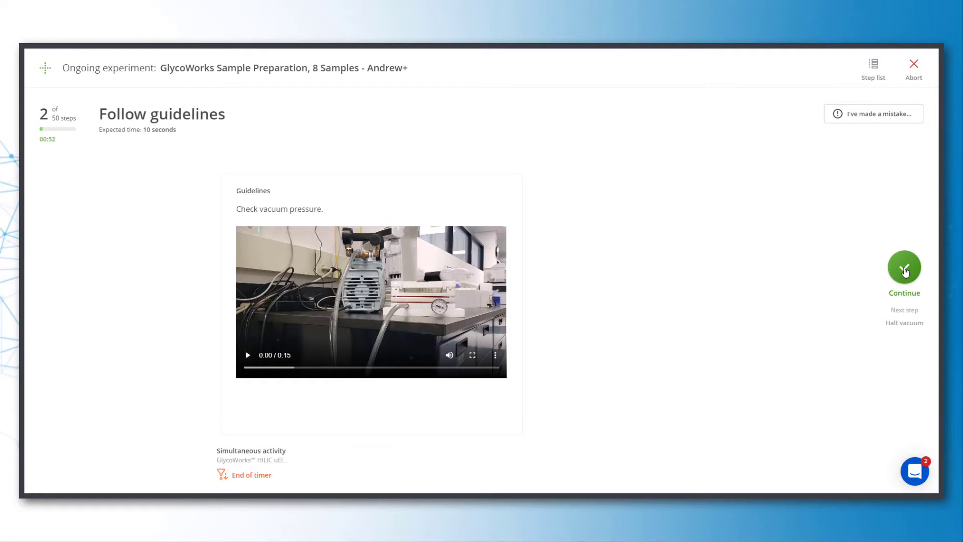
Step: Confirm the vacuum pressure check to continue the run
click(905, 270)
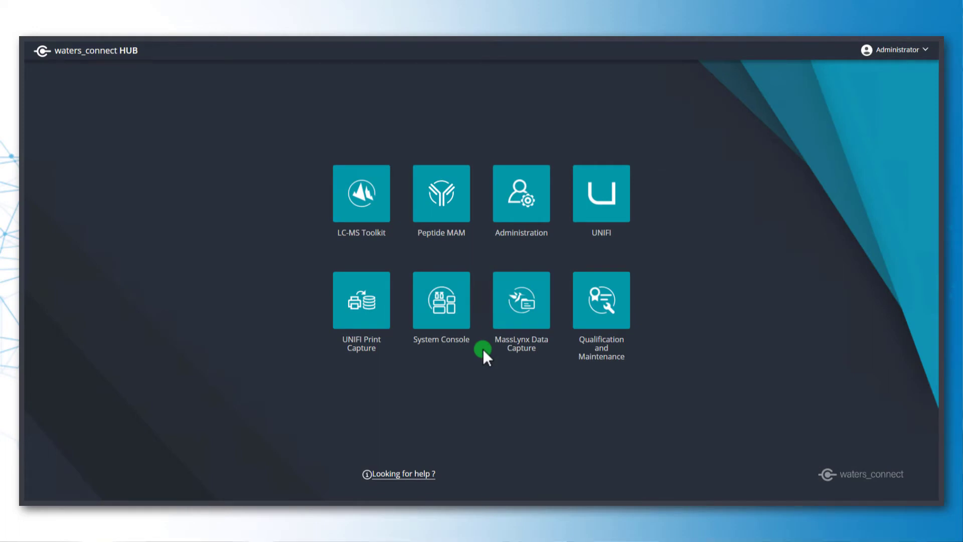
Step: Launch UNIFI from its tile on the waters_connect HUB page
click(605, 204)
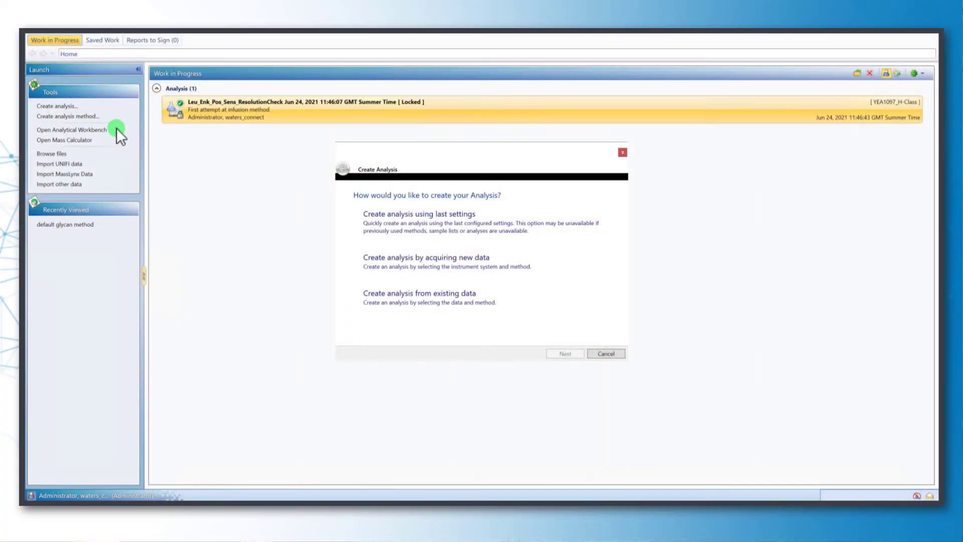
Step: Choose to acquire new data with a new sample list and the default glycan method
click(369, 260)
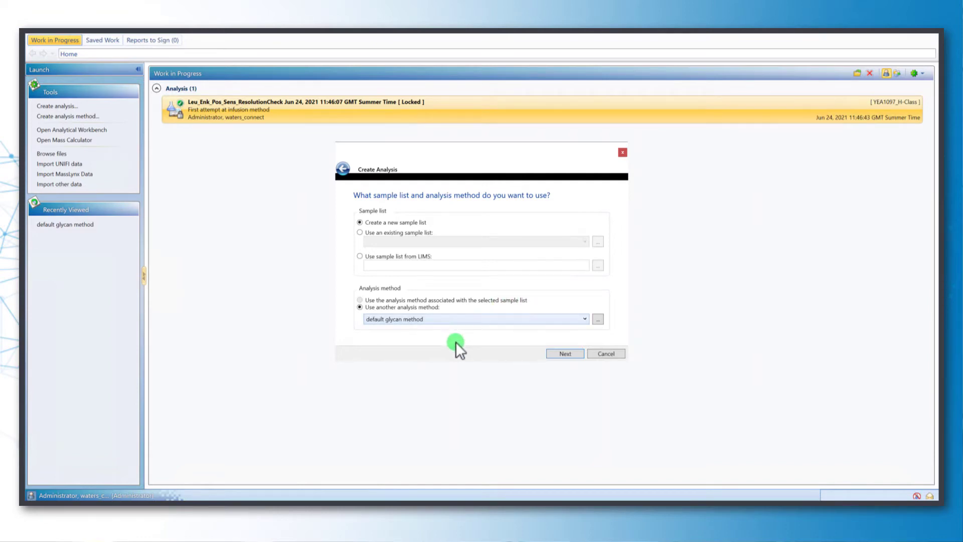
click(561, 353)
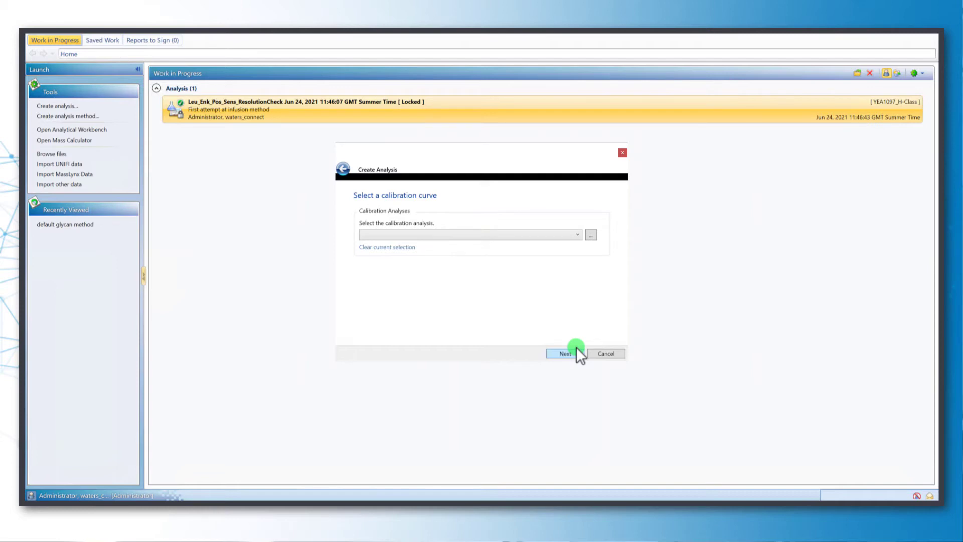
Step: Select UNIFI Glycan Analysis and Report as the calibration analysis
click(590, 233)
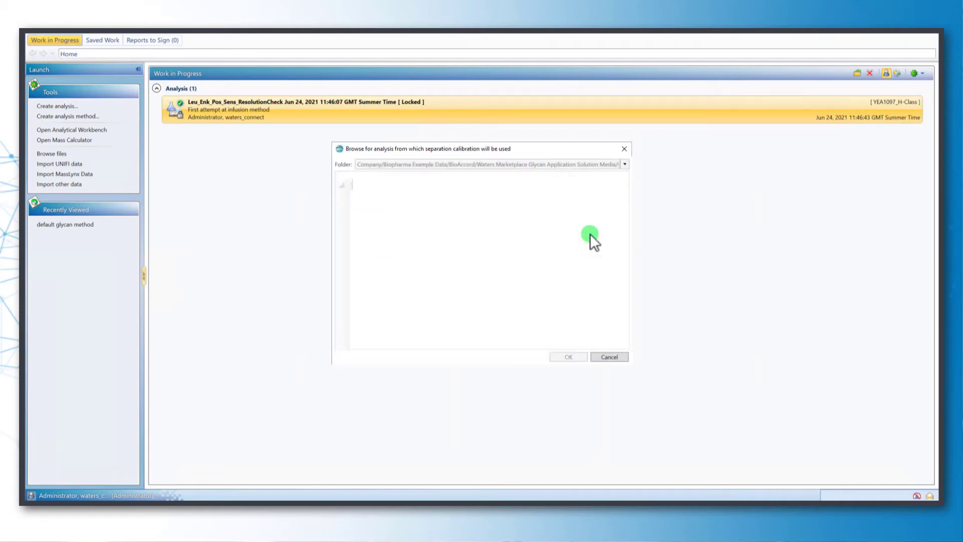
click(396, 202)
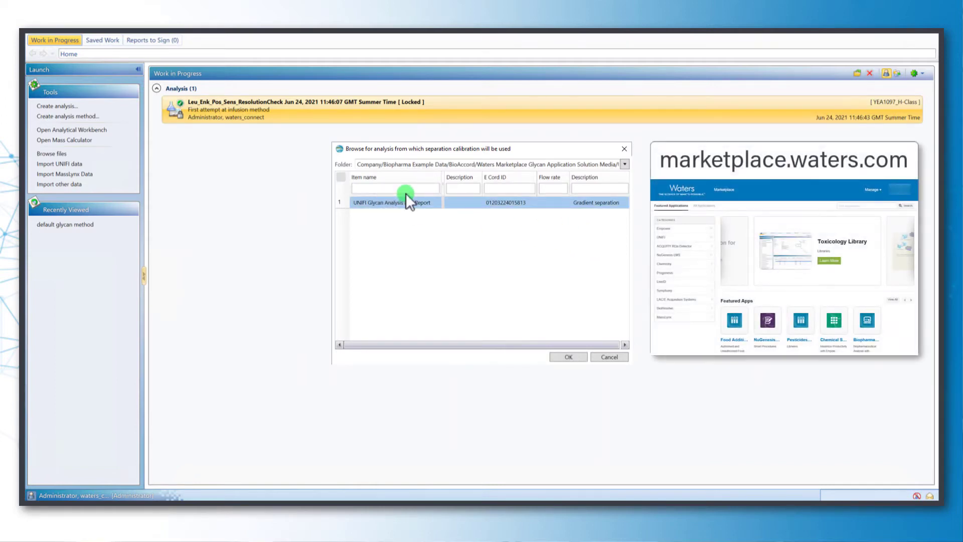
click(570, 357)
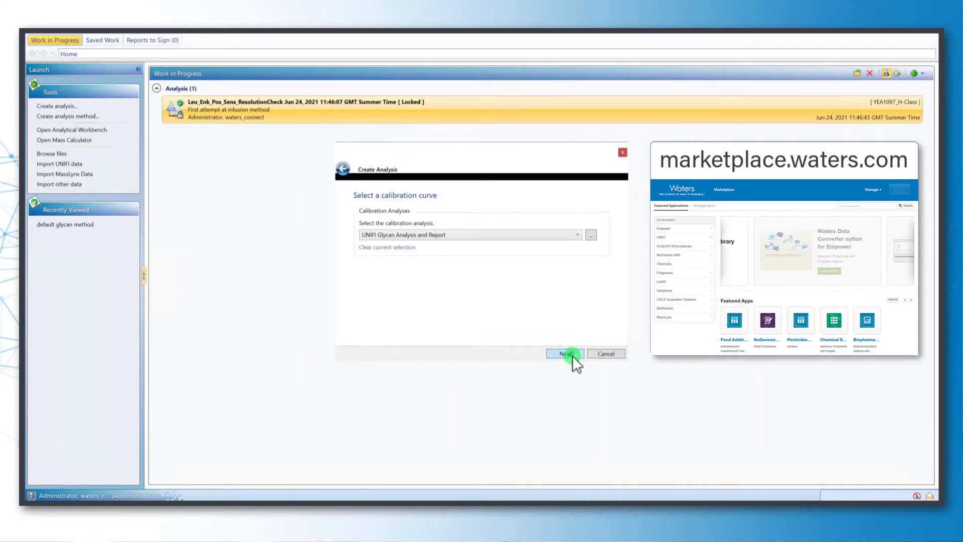
click(573, 356)
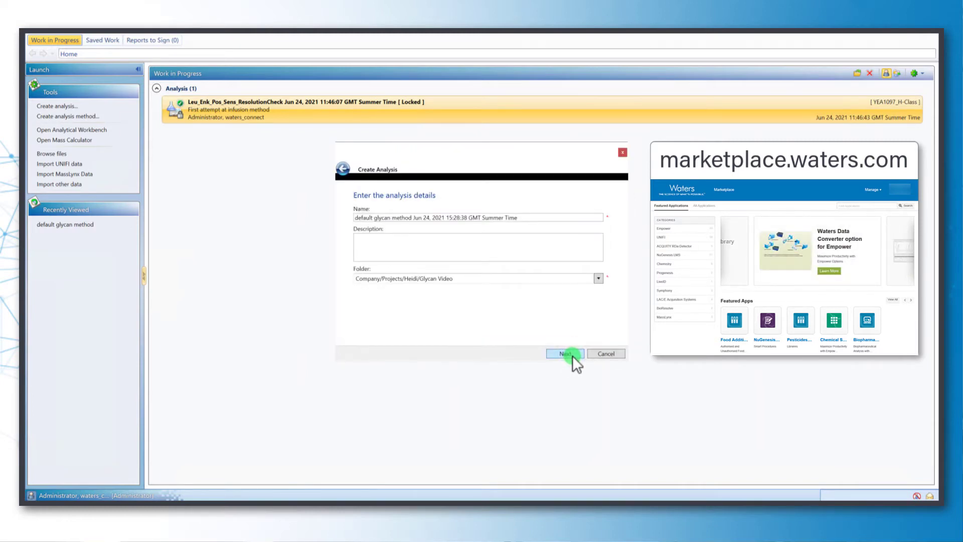
Step: Name the analysis 'Glycan mAb Video', select the TAA210 system and finish
click(415, 236)
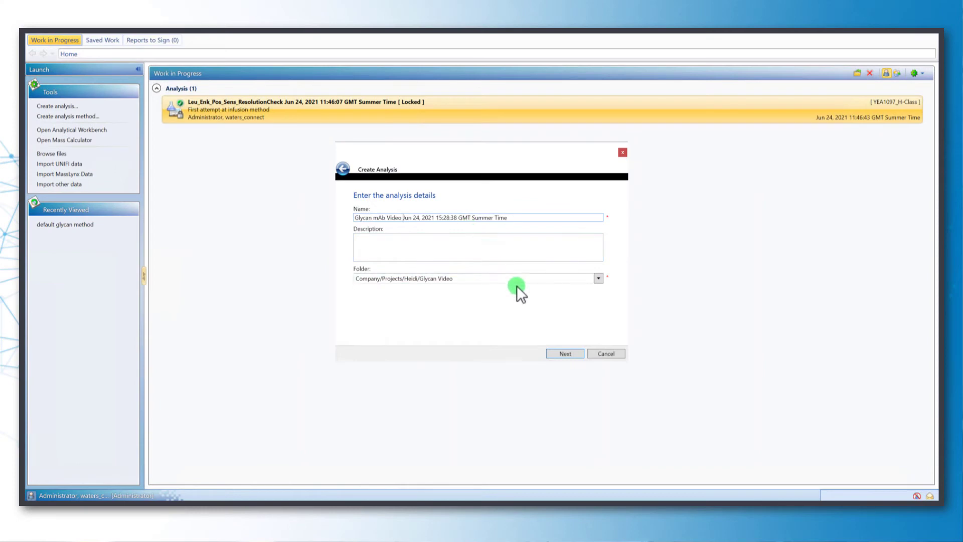
click(571, 353)
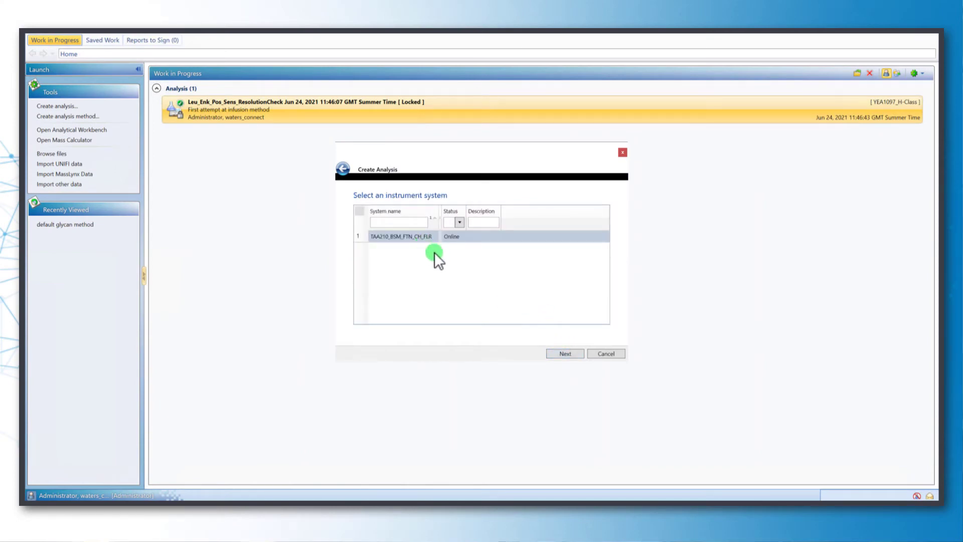
click(551, 353)
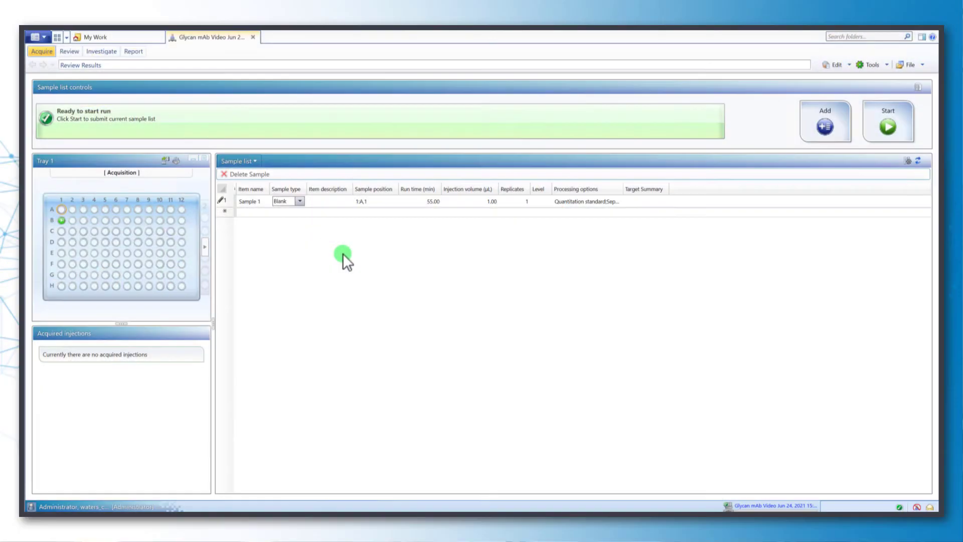
Step: Rename Sample 1 to Dextran 01 and make it a Standard at tray position 1:B,1
click(264, 200)
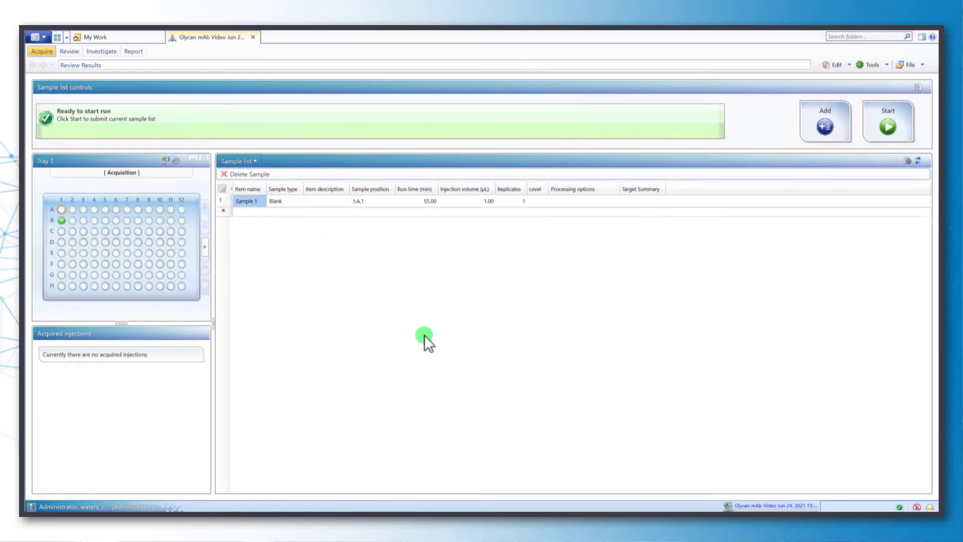
click(259, 201)
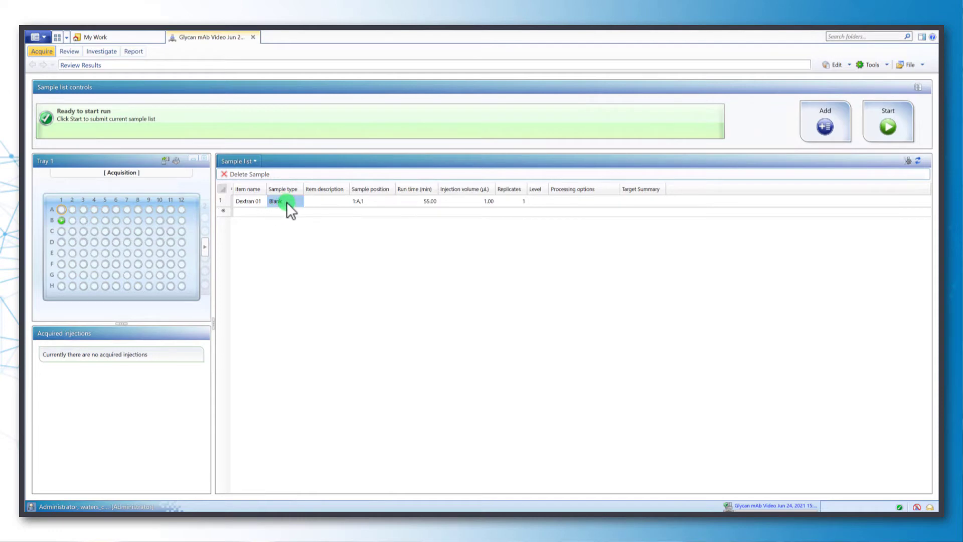
click(304, 202)
click(297, 200)
click(299, 201)
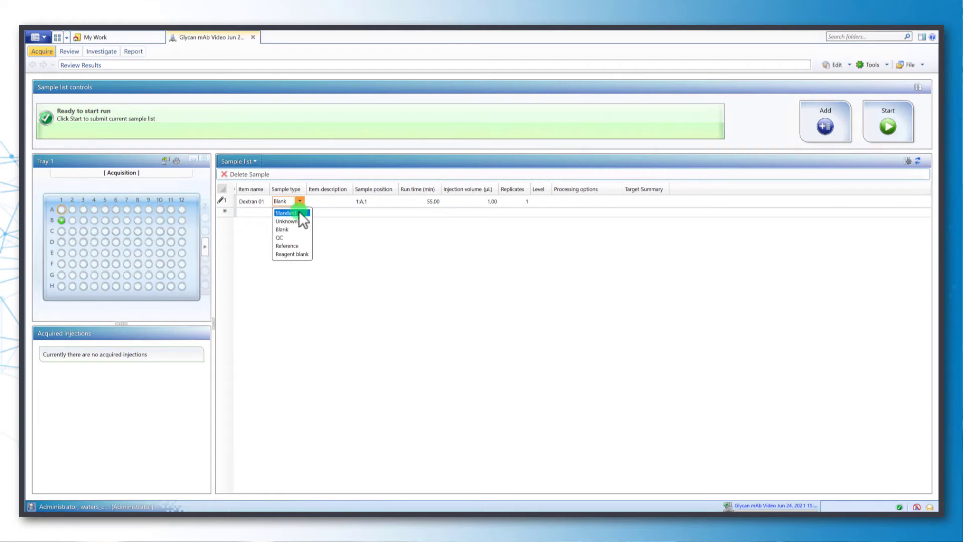
click(300, 213)
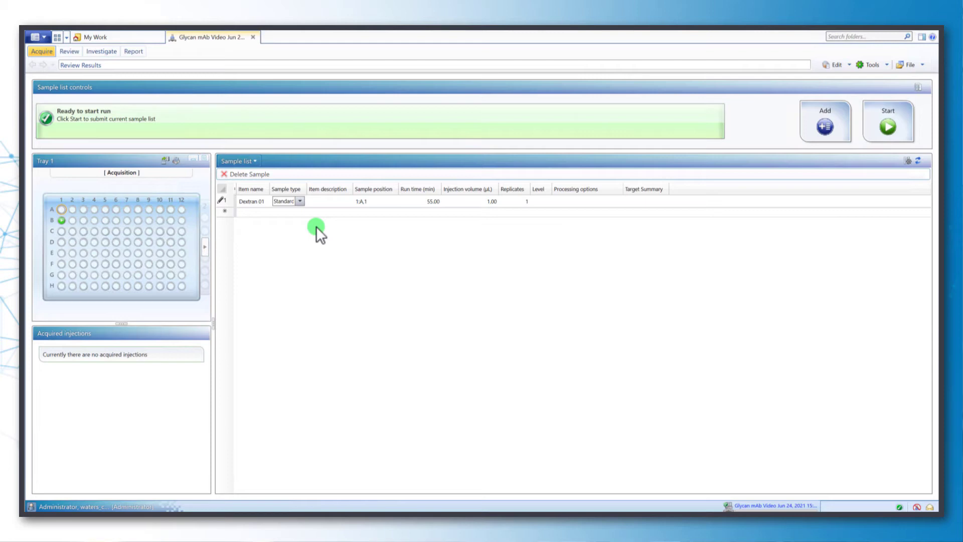
click(366, 201)
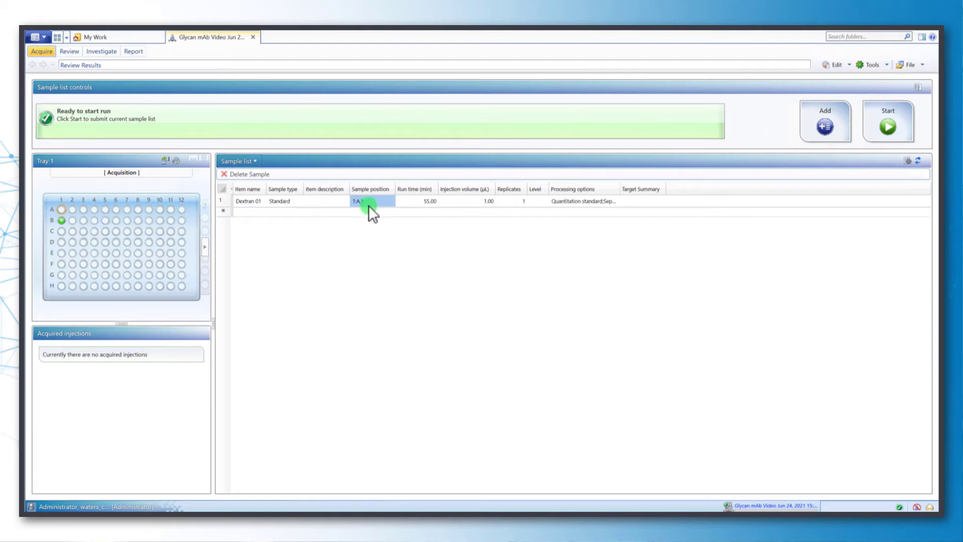
click(365, 224)
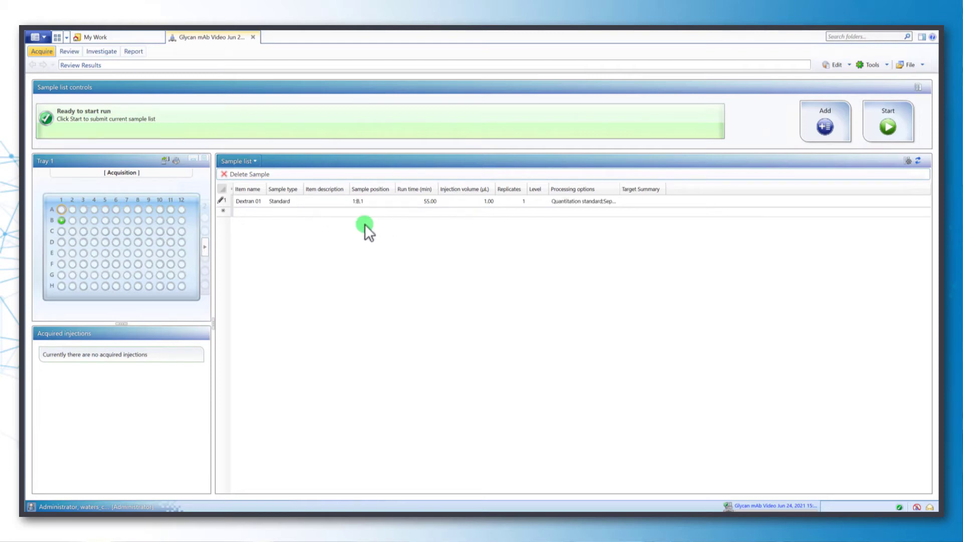
Step: Add Dextran 02 and Dextran 03 standard rows in wells B2 and B3
click(242, 212)
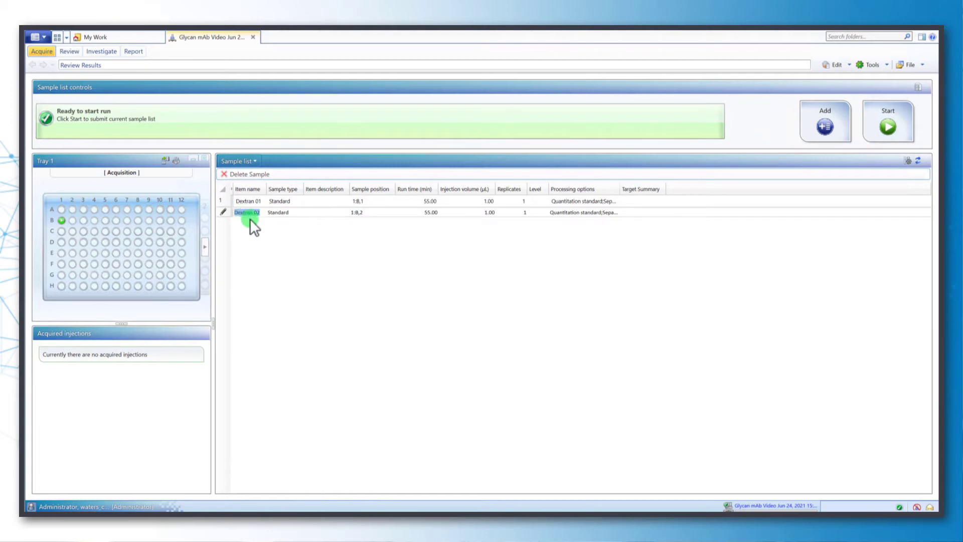
click(249, 224)
click(258, 245)
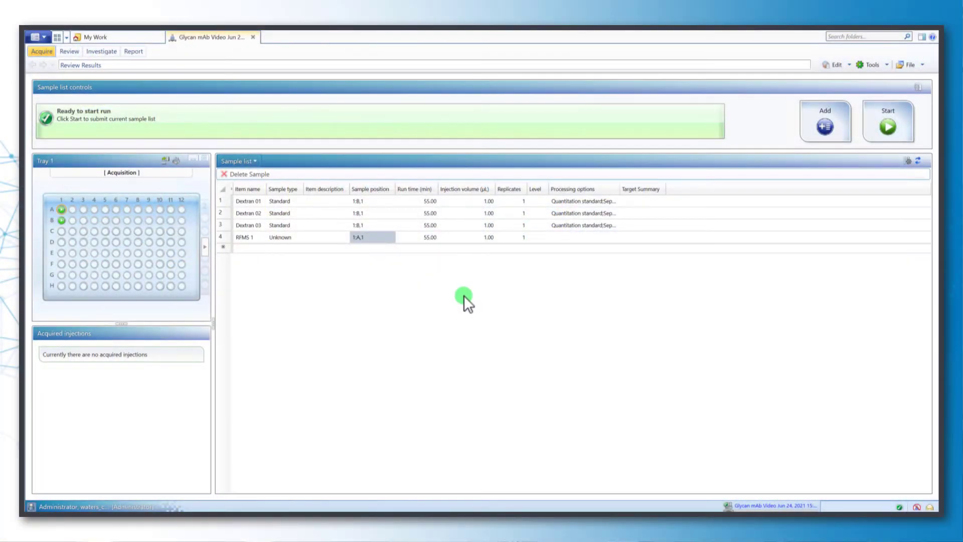
Step: Add sample rows RFMS 2 through RFMS 5 in wells A2–A5, plus a Dextran 04 row
click(240, 248)
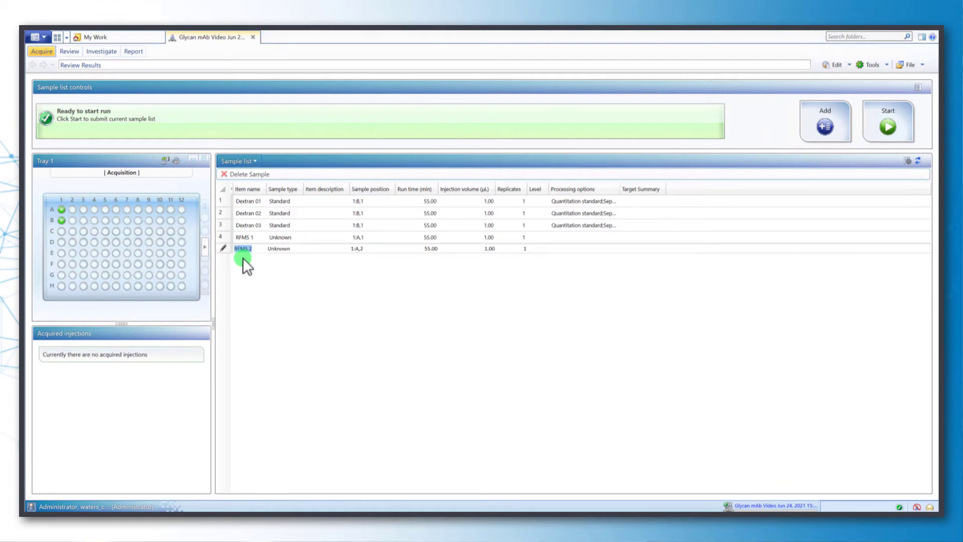
click(243, 258)
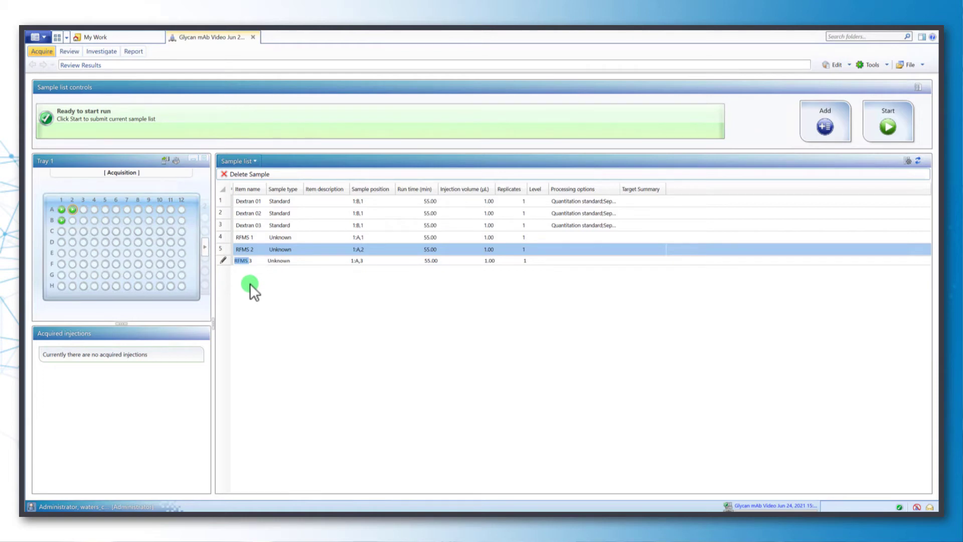
click(250, 283)
click(245, 273)
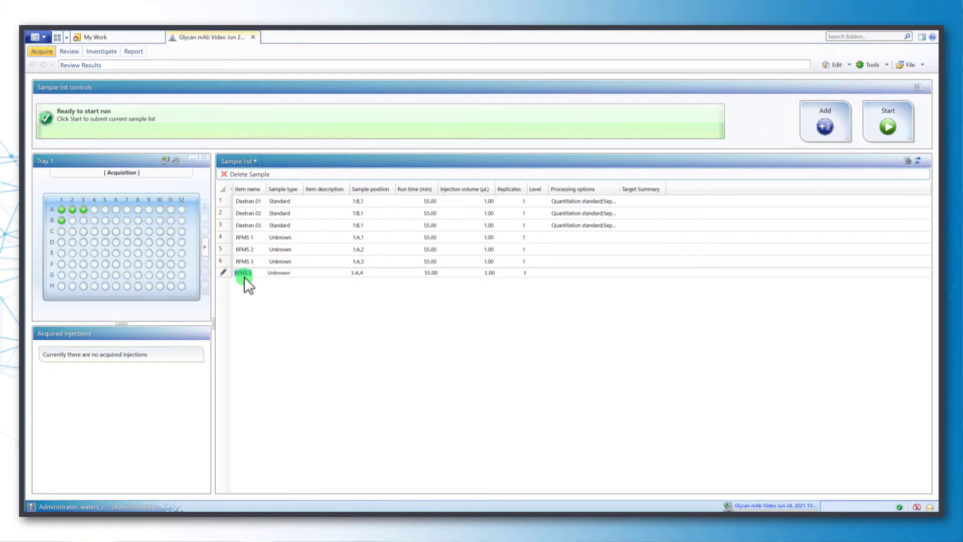
click(249, 286)
click(250, 295)
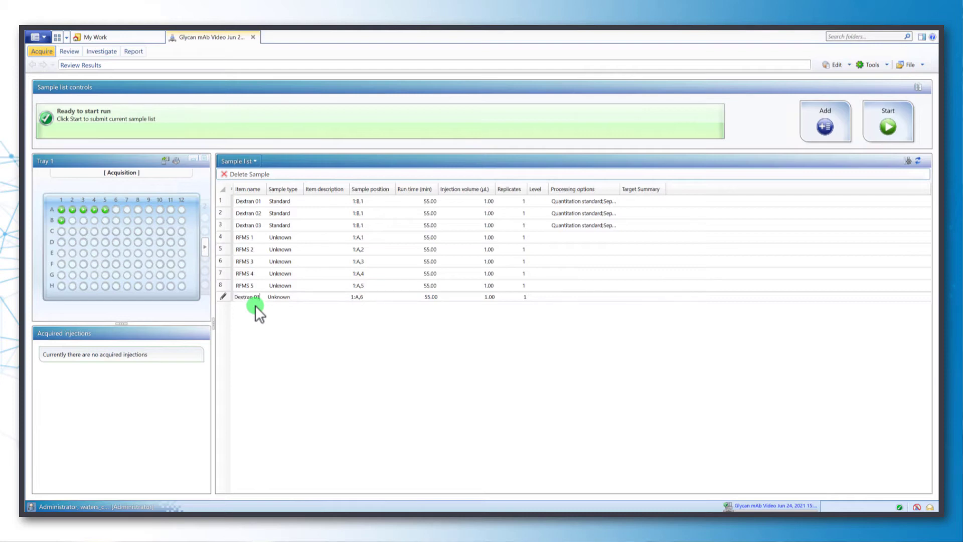
Step: Set the Dextran 04 row's sample type to Standard
click(291, 295)
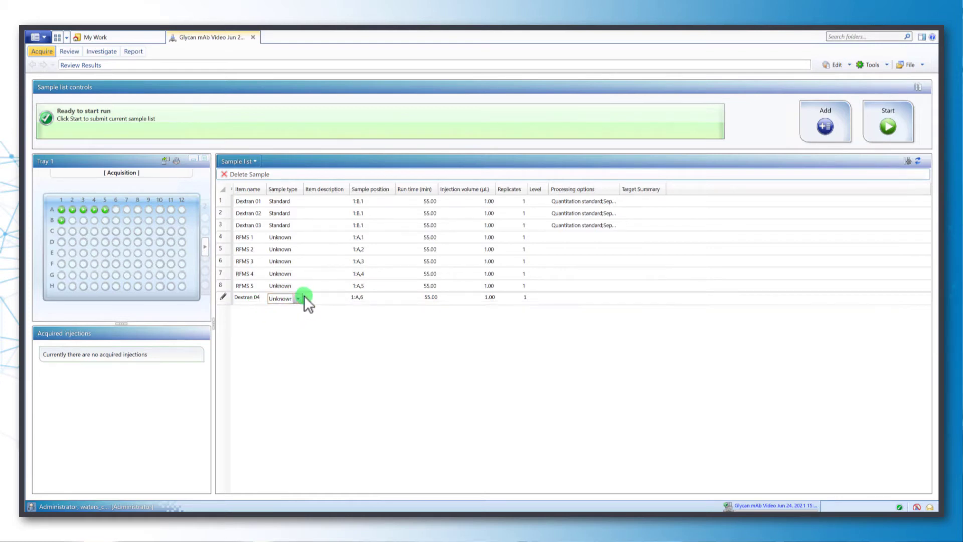
click(299, 297)
click(299, 311)
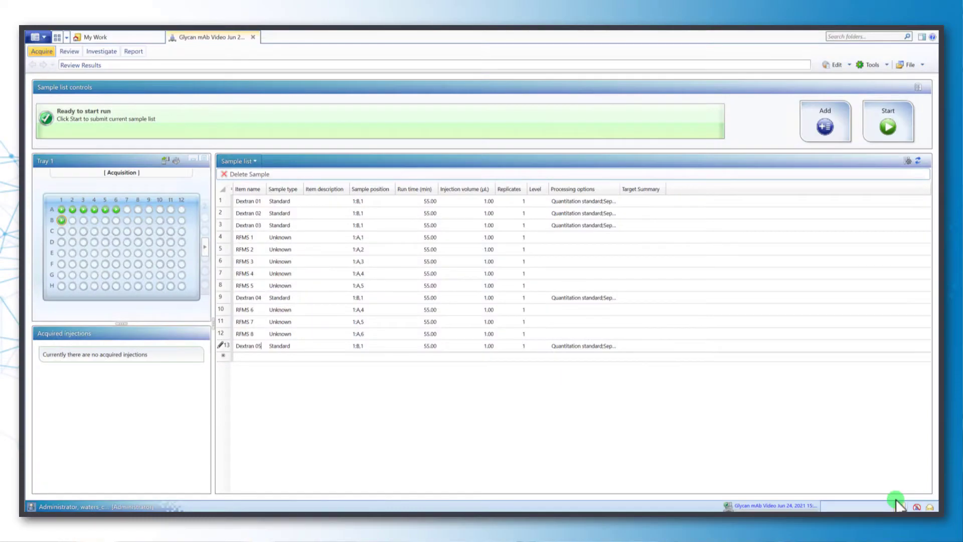
Step: Dock the Instrument System status panel, scroll it to the RDa detector, and start the sample list
click(899, 506)
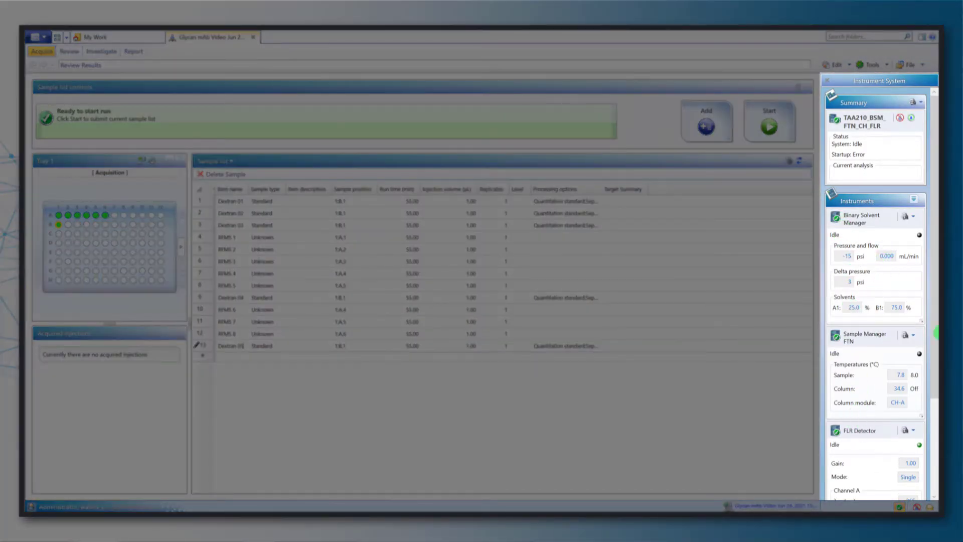
drag(934, 328, 936, 433)
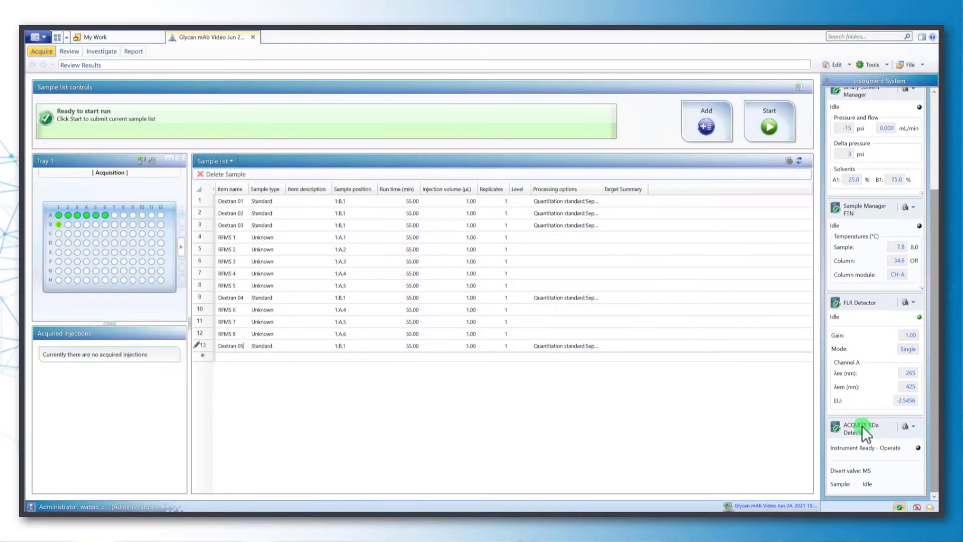
click(781, 119)
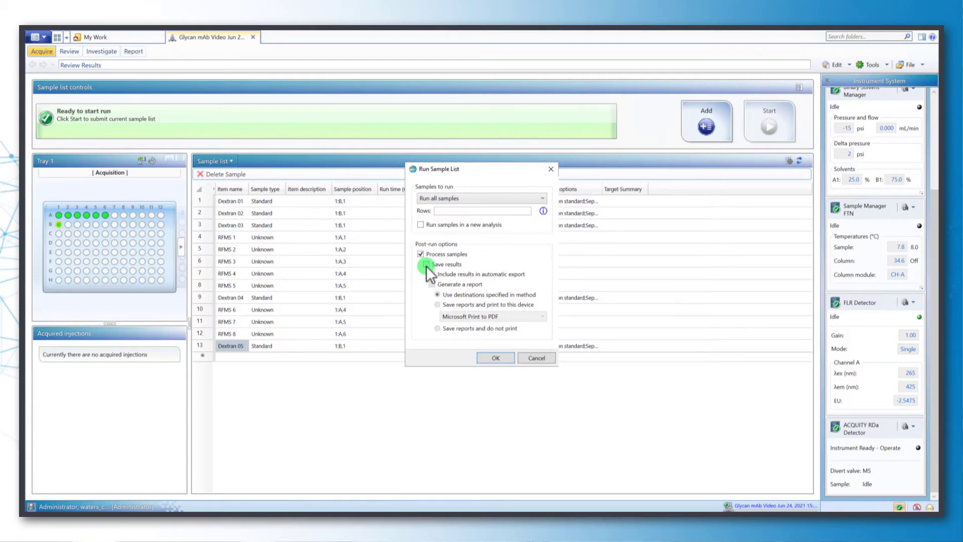
Step: Submit the run for all samples with Process samples switched on
click(494, 358)
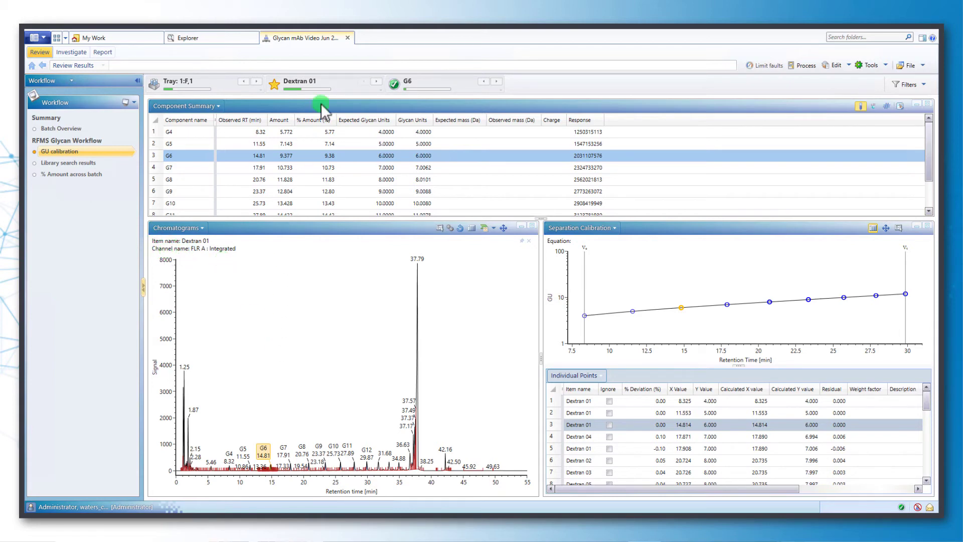
Step: Keep Dextran 01 as the shown injection and zoom its chromatogram to about 4–37.5 minutes
click(345, 85)
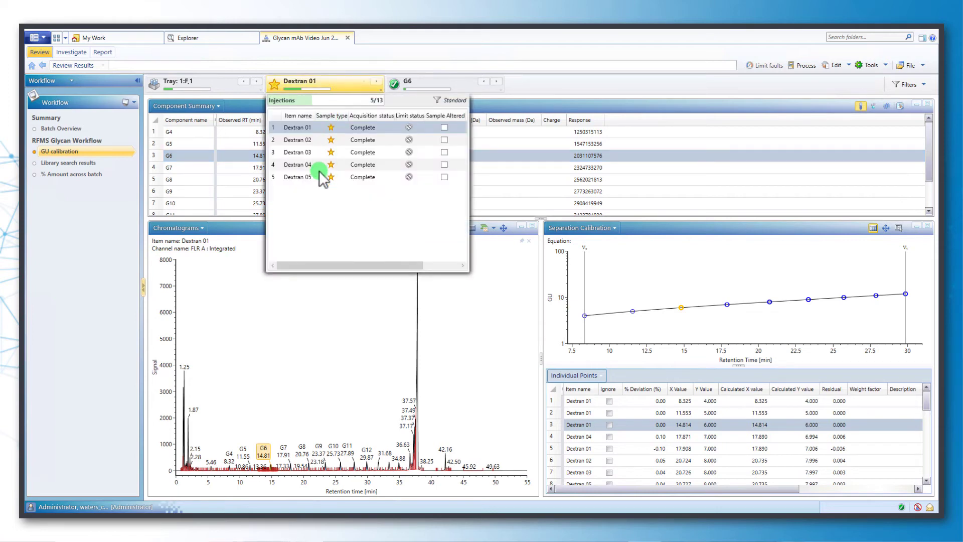
click(303, 336)
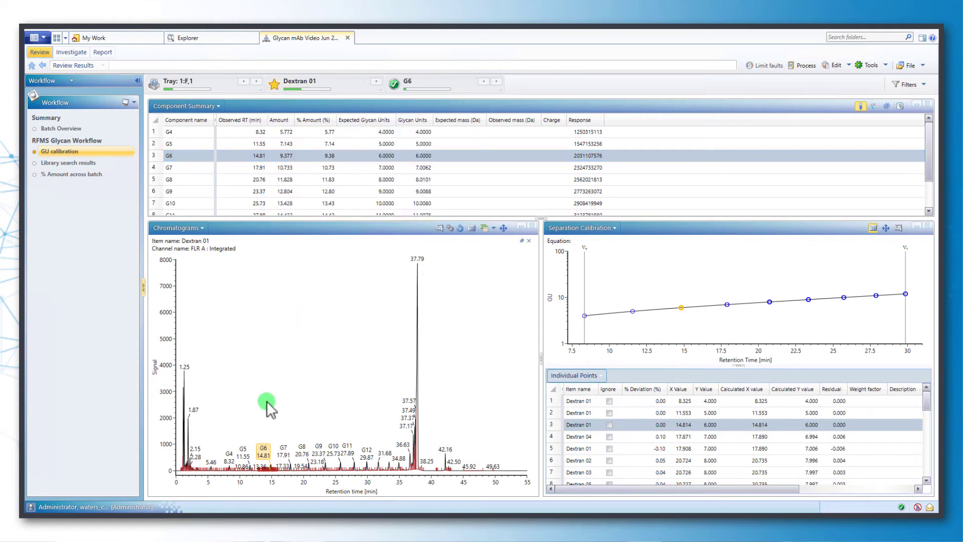
drag(205, 426, 411, 426)
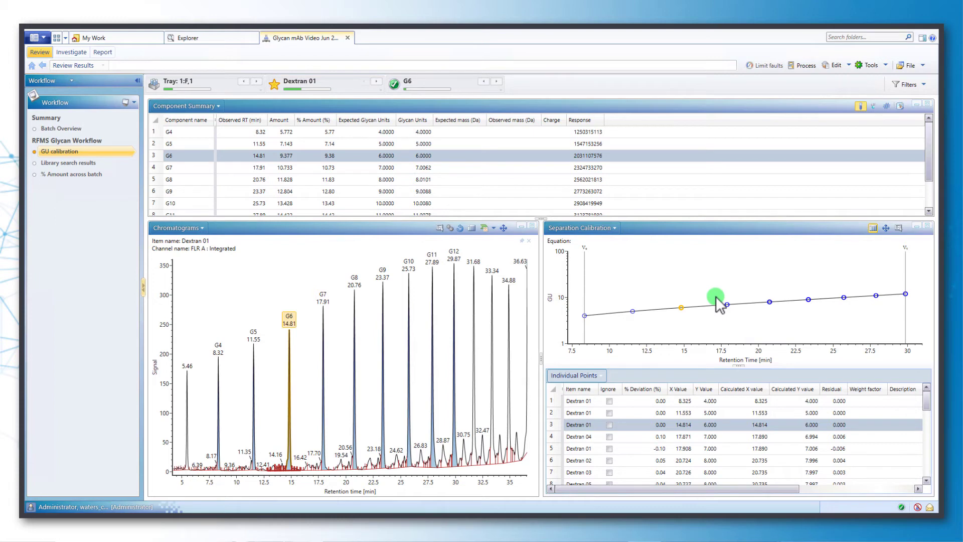
Step: Zoom the GU calibration plot around 17–19 minutes, inspect the 17.908 min point, then restore the full curve
mouse_move(715, 296)
mouse_down()
mouse_move(741, 312)
mouse_move(731, 312)
mouse_move(750, 284)
mouse_up()
click(823, 304)
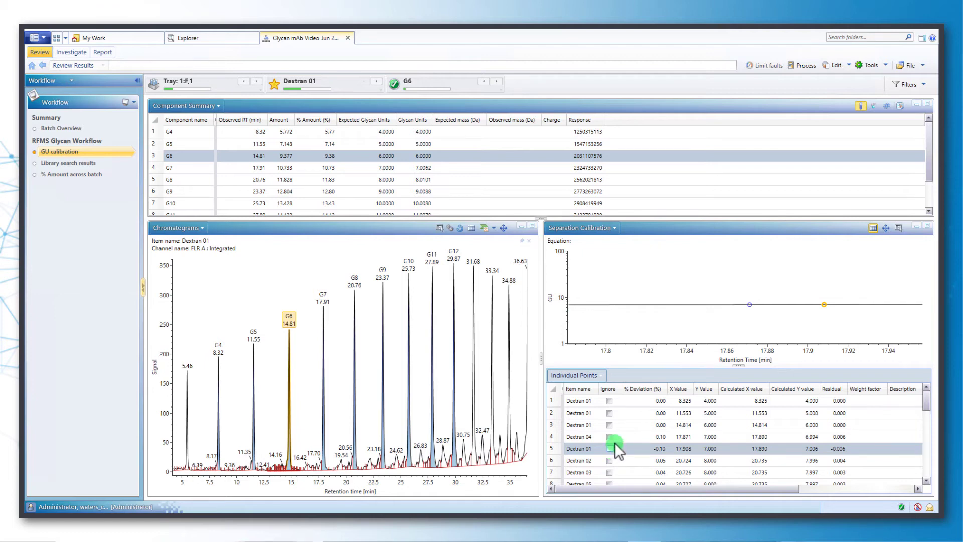
click(886, 229)
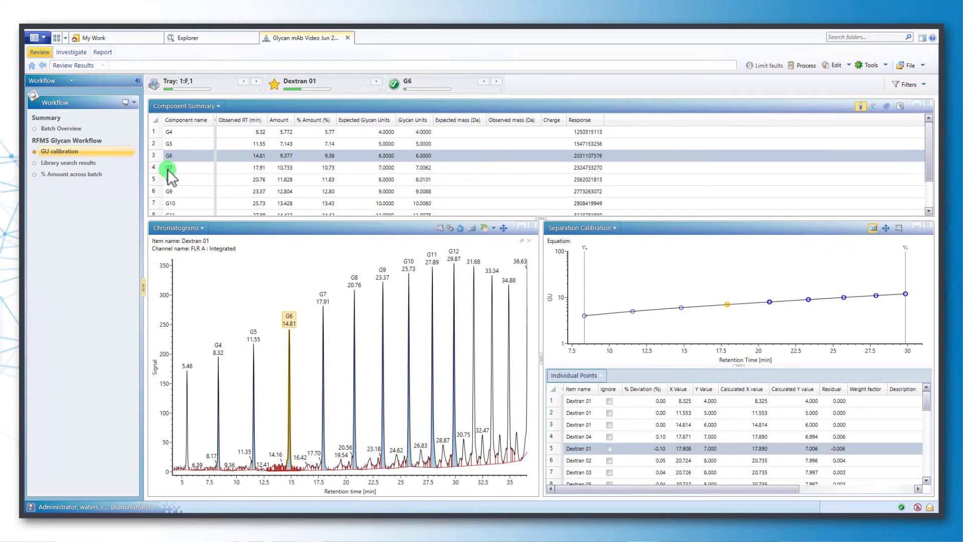
Step: Show the RFMS 1 library search results and zoom the chromatogram to about 11–30 minutes
click(113, 163)
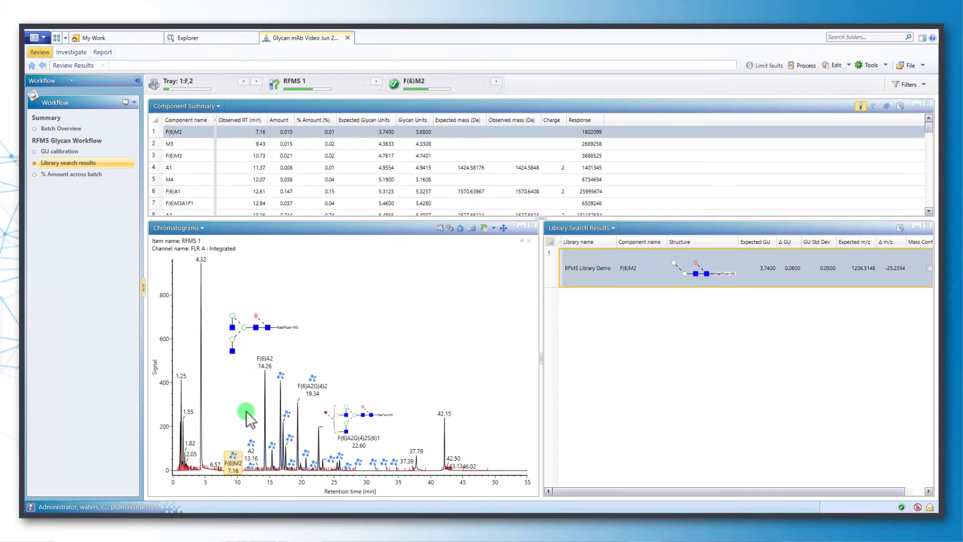
drag(271, 412, 366, 404)
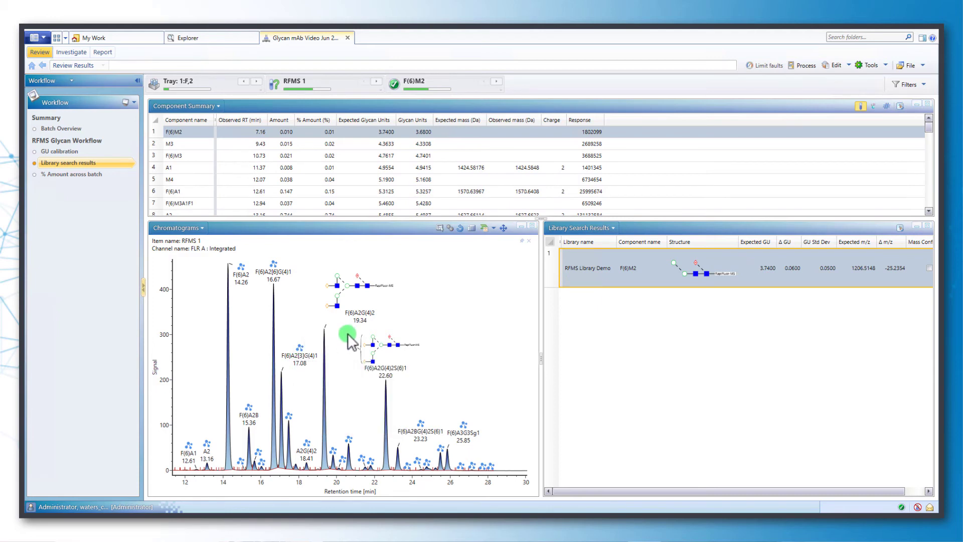
mouse_move(372, 345)
Step: Select the 16.67 min F(6)A2[6]G(4)1 peak and scroll its library results to the Mass Confirmed column
click(273, 432)
click(597, 288)
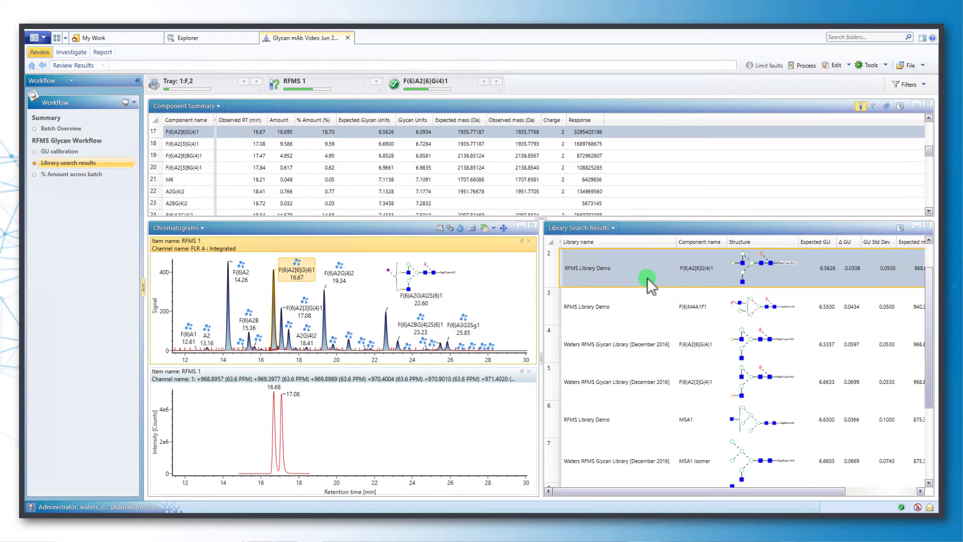
scroll(682, 306, down, 1)
drag(768, 490, 856, 485)
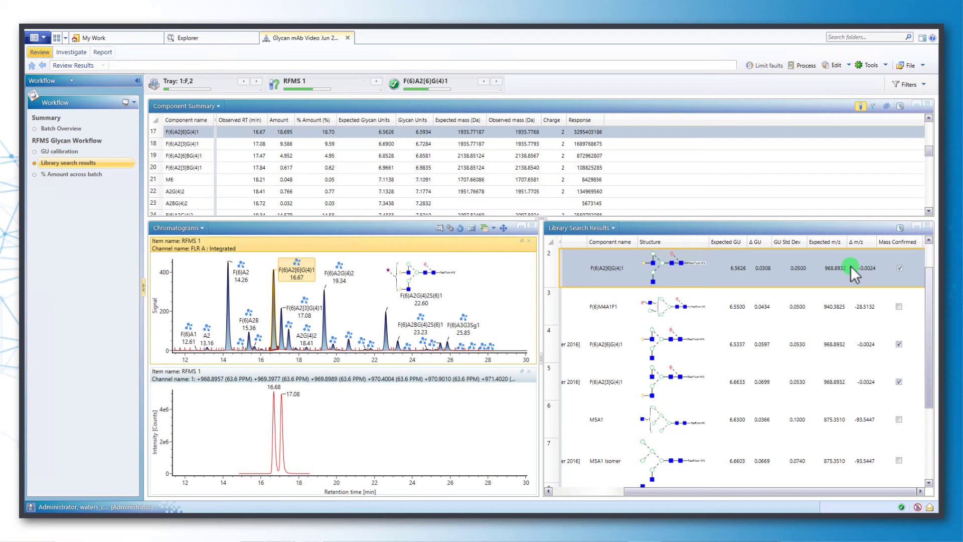
Step: Show % Amount across batch for RFMS 1–8 and scroll the Component Summary table right
click(82, 174)
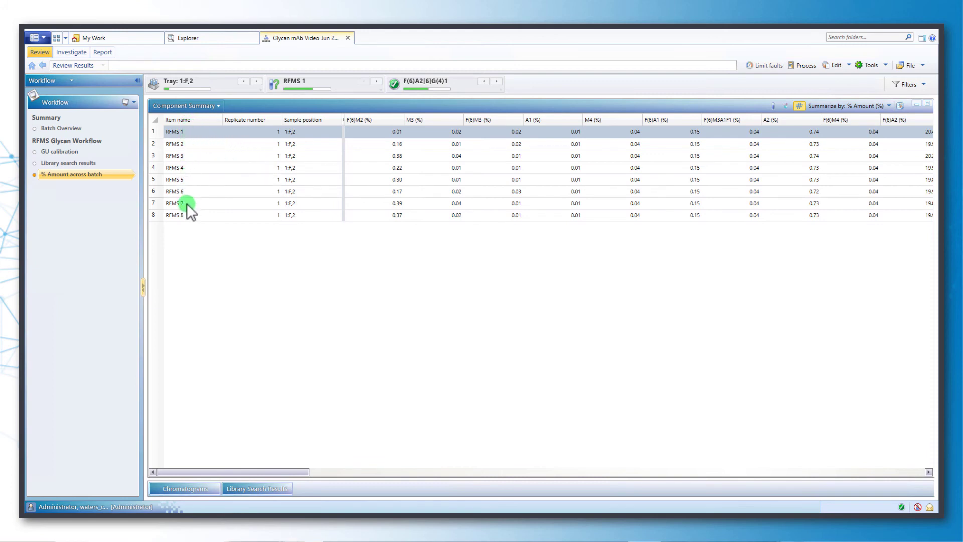
drag(300, 474, 371, 471)
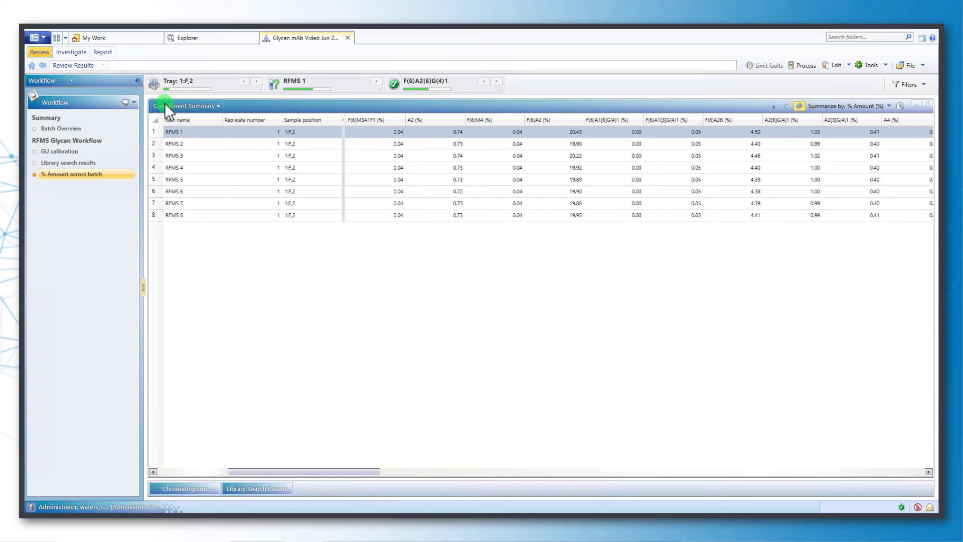
Step: Open the Glycan Generic report preview and browse to its chromatogram and component results pages
click(103, 52)
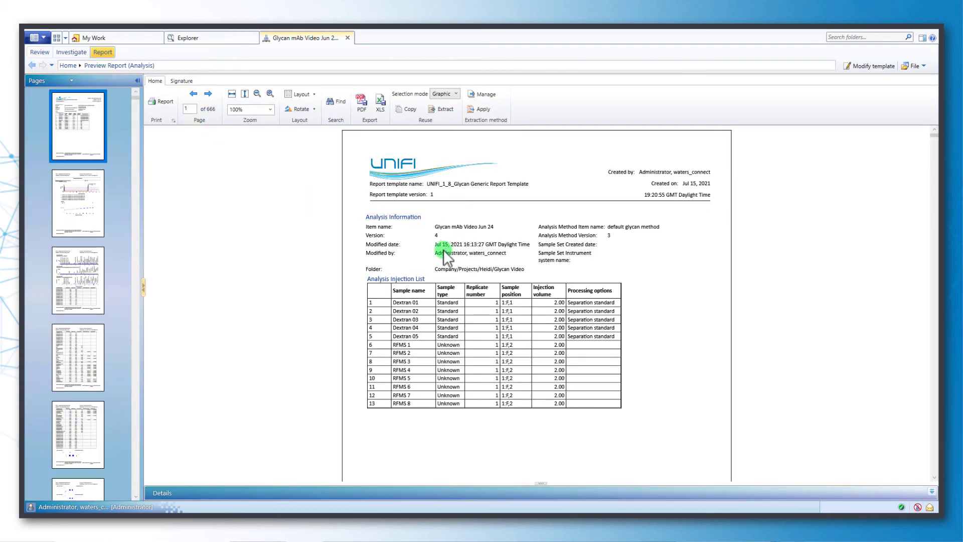
scroll(444, 250, down, 3)
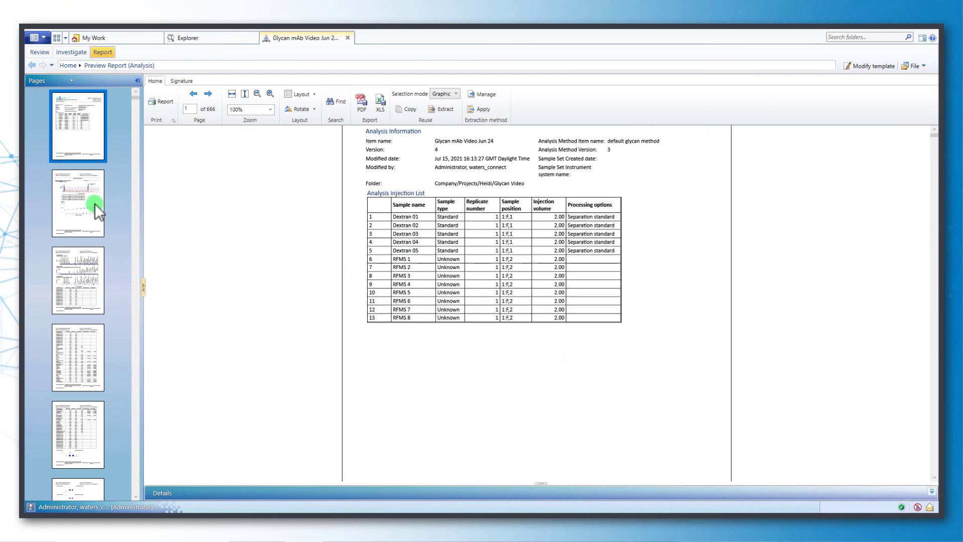
scroll(293, 231, down, 3)
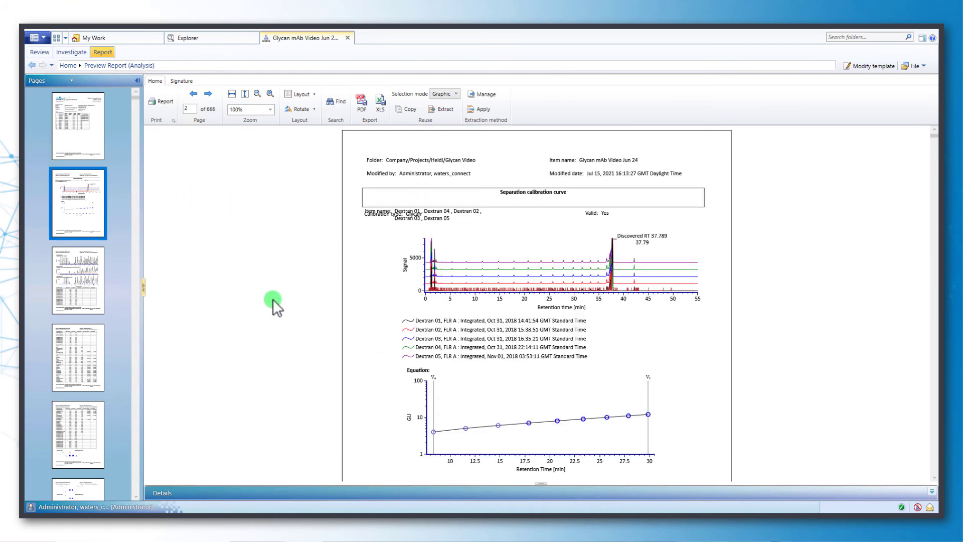
click(105, 272)
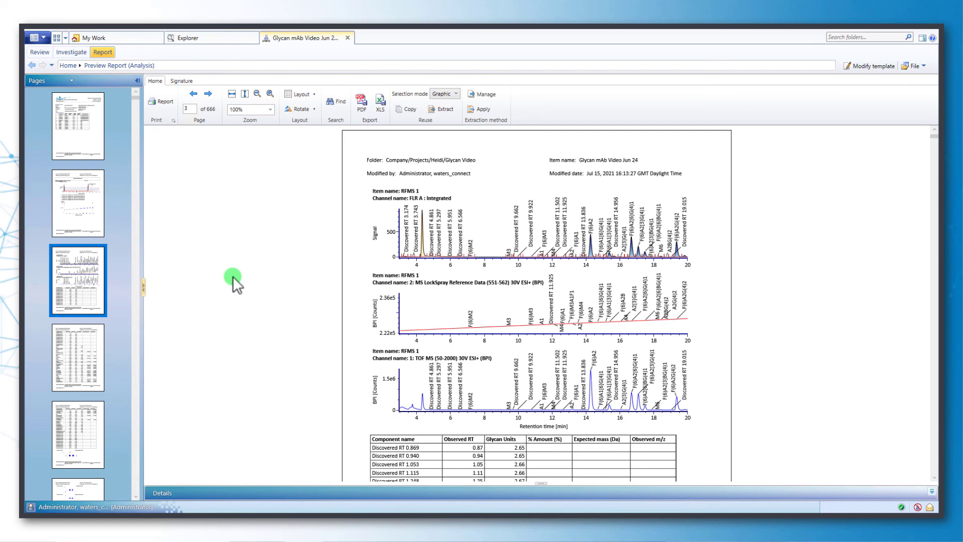
click(79, 338)
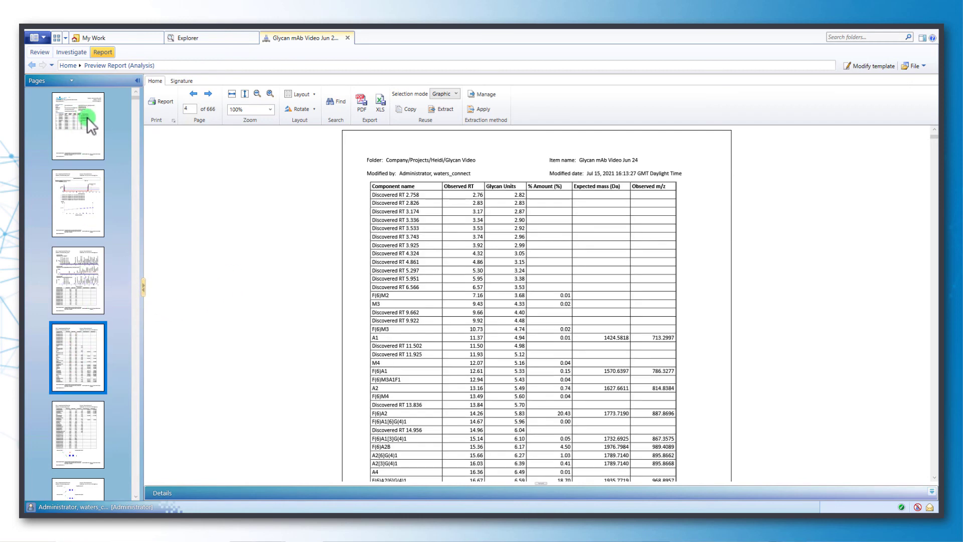